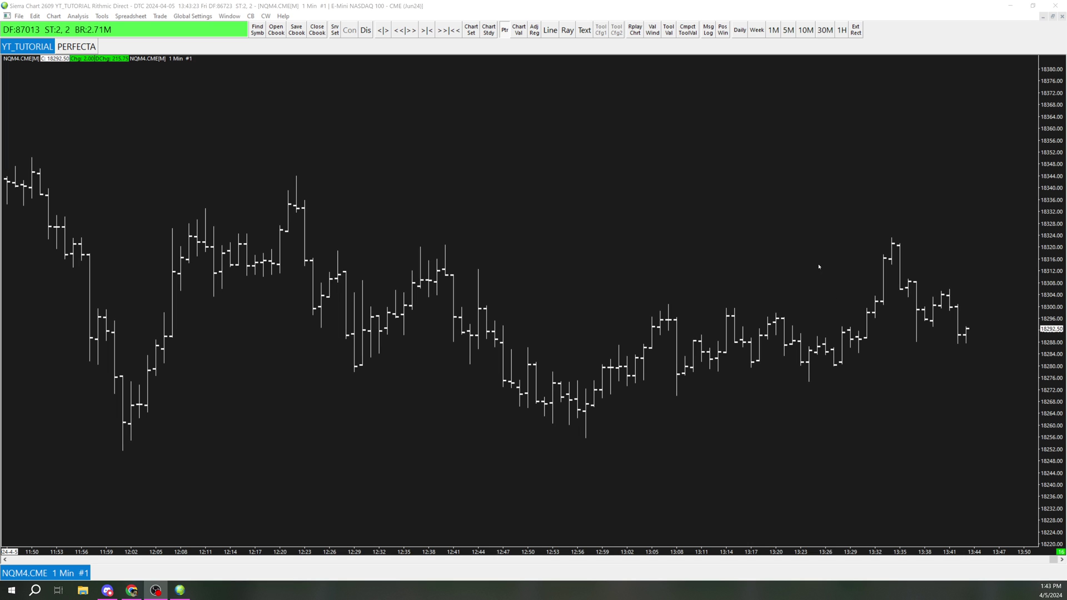
# - Scroll the NQ 1-minute chart so the latest bars shift left, leaving empty space on the right
pyautogui.scroll(-4, 719, 454)
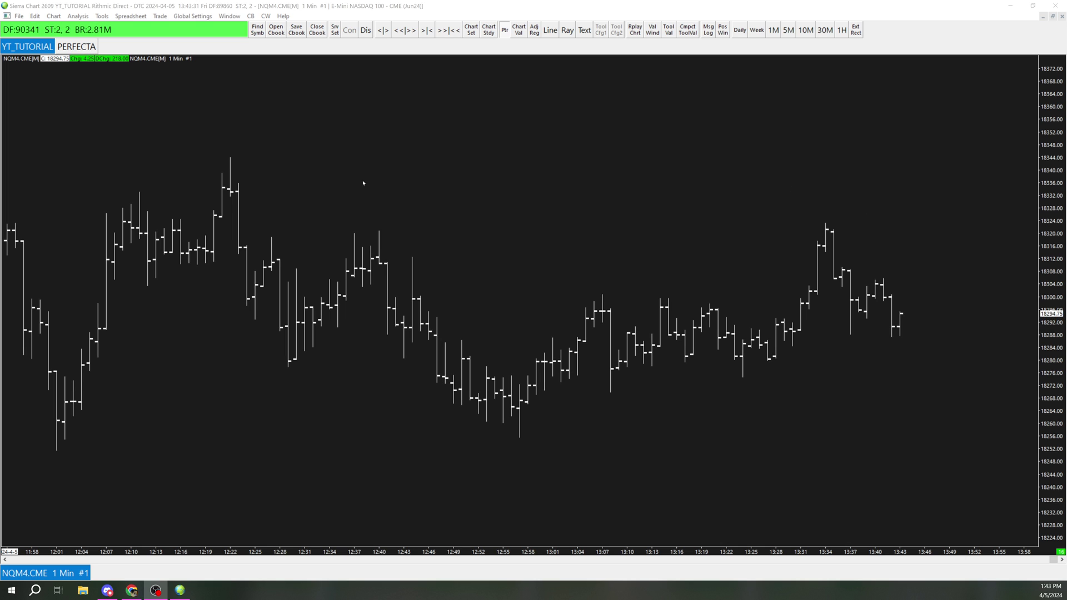
# - Add the Volume By Price (VbP Visible Bars) study from the chart's Studies list and apply it
pyautogui.rightClick(758, 277)
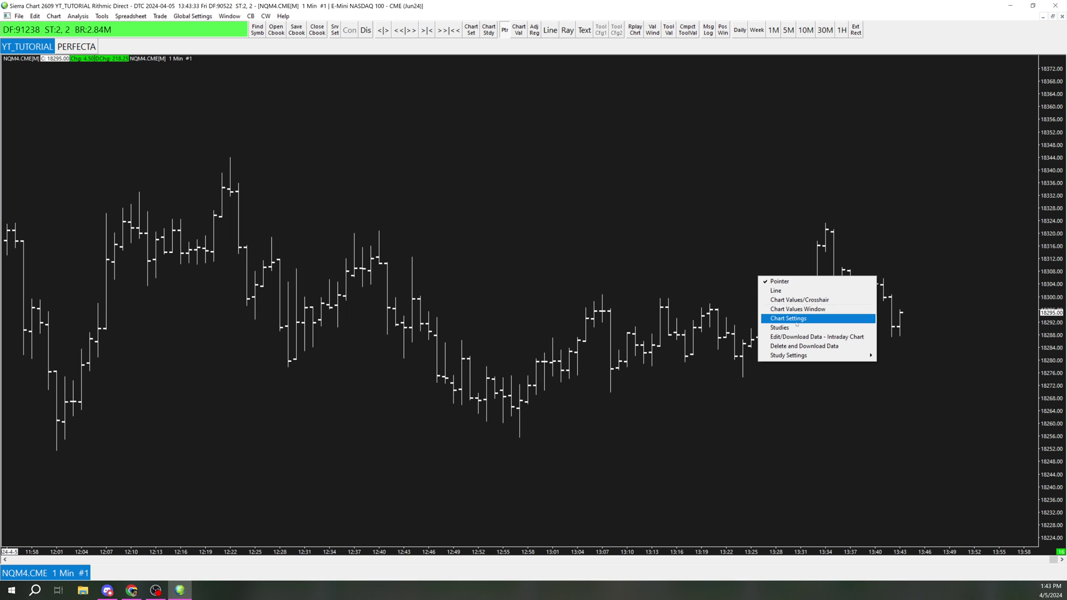
pyautogui.click(781, 328)
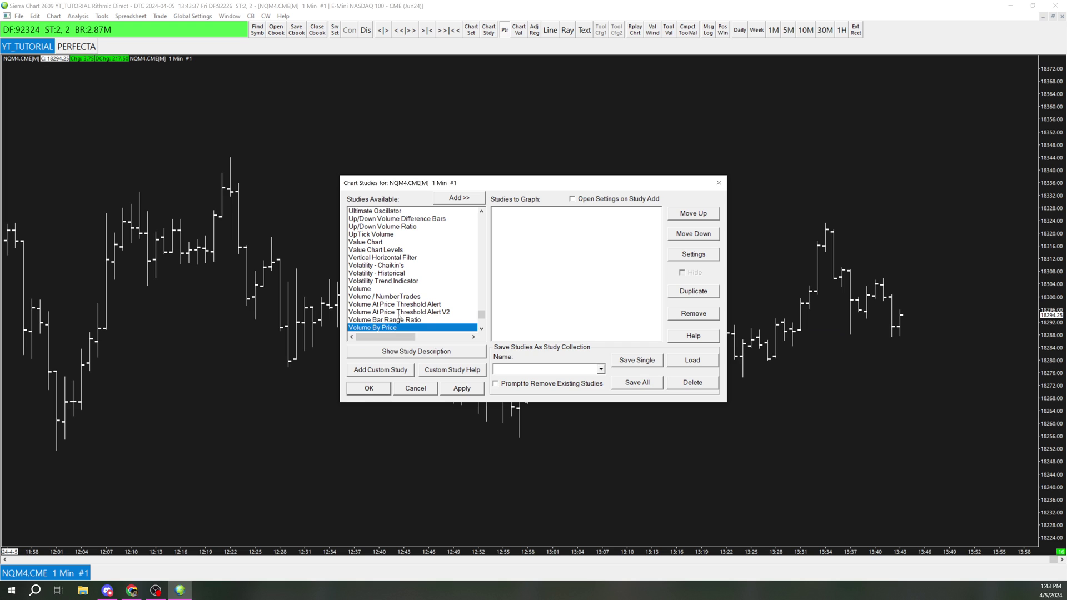
pyautogui.press('Up')
pyautogui.press('Up')
pyautogui.press('Up')
pyautogui.press('Up')
pyautogui.press('Up')
pyautogui.press('Up')
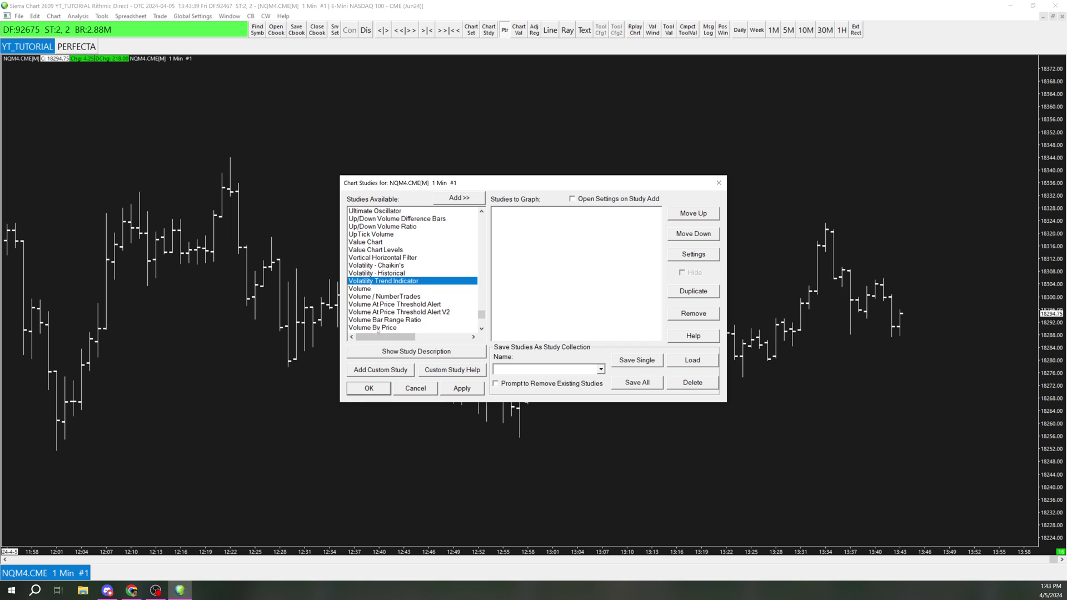
pyautogui.doubleClick(377, 328)
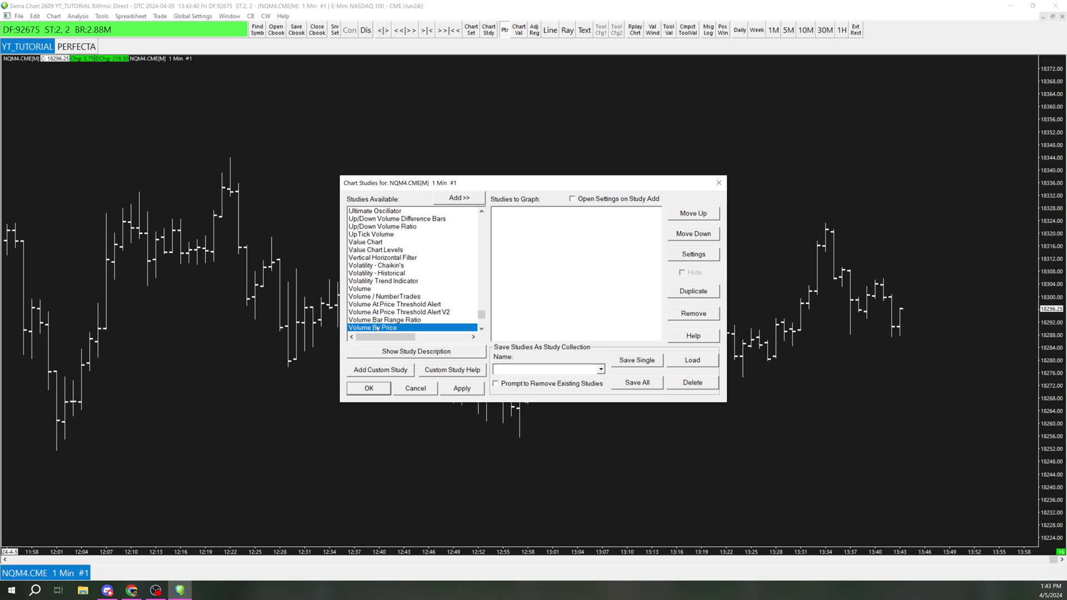
pyautogui.click(462, 388)
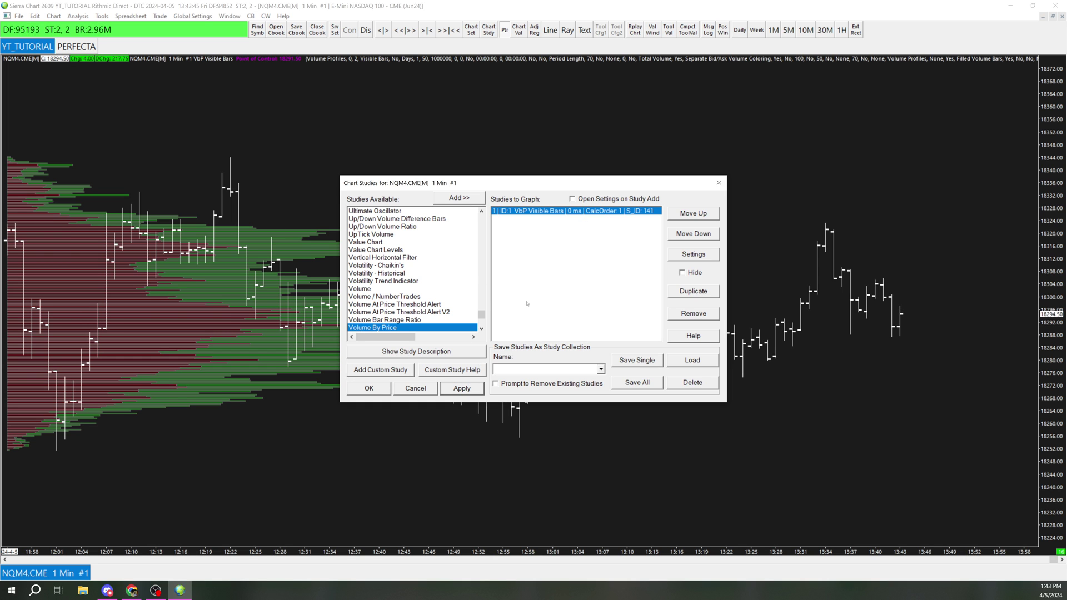
# - Change the VbP study's Ticks Per Volume Bar from 2 to 8 and apply
pyautogui.doubleClick(550, 212)
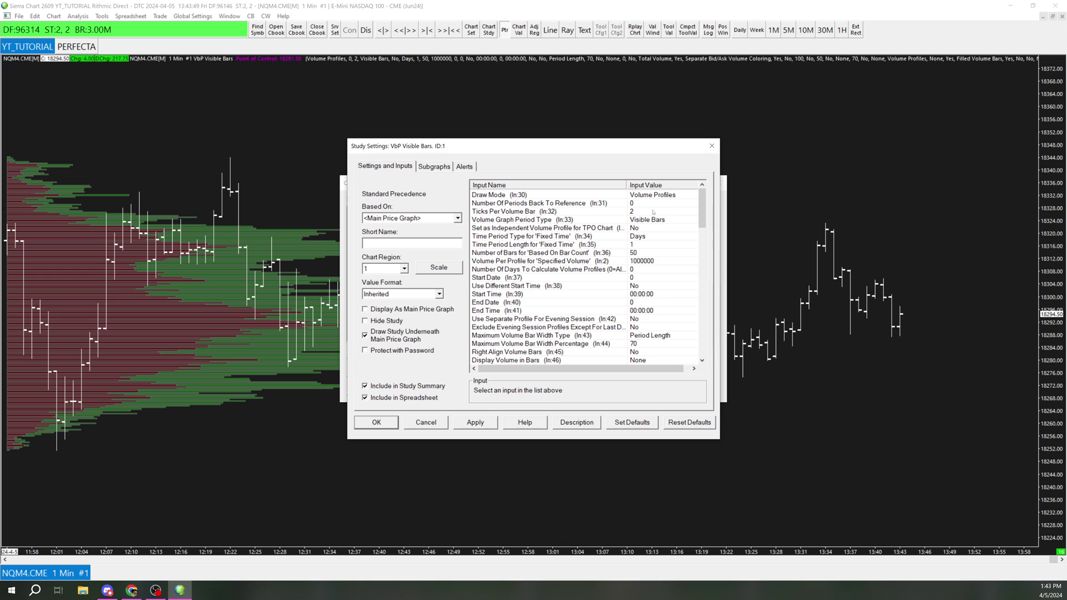
pyautogui.click(654, 212)
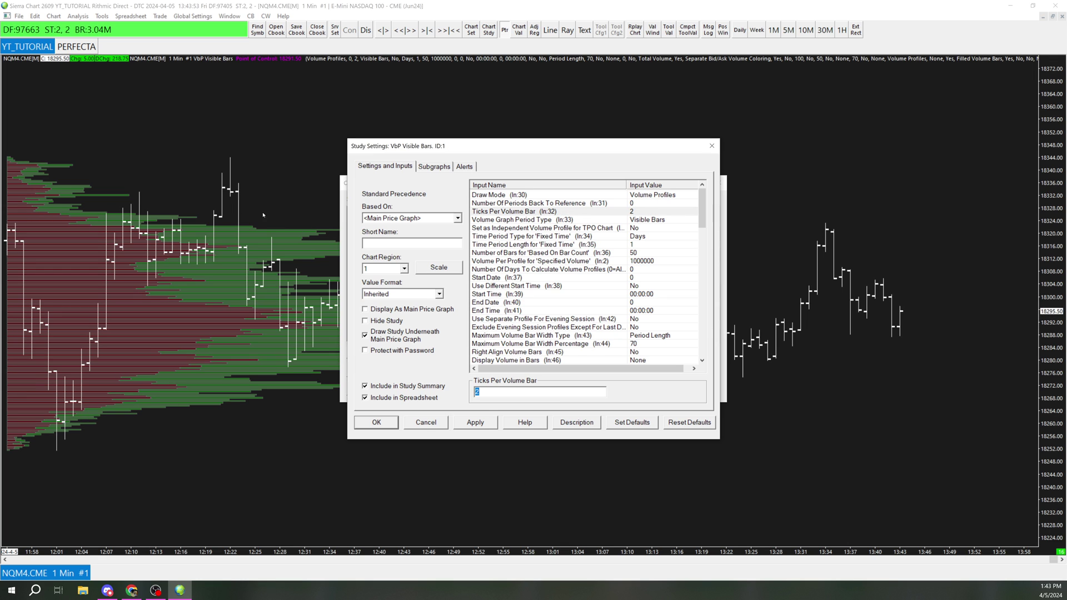
pyautogui.click(657, 212)
pyautogui.write('8')
pyautogui.click(477, 423)
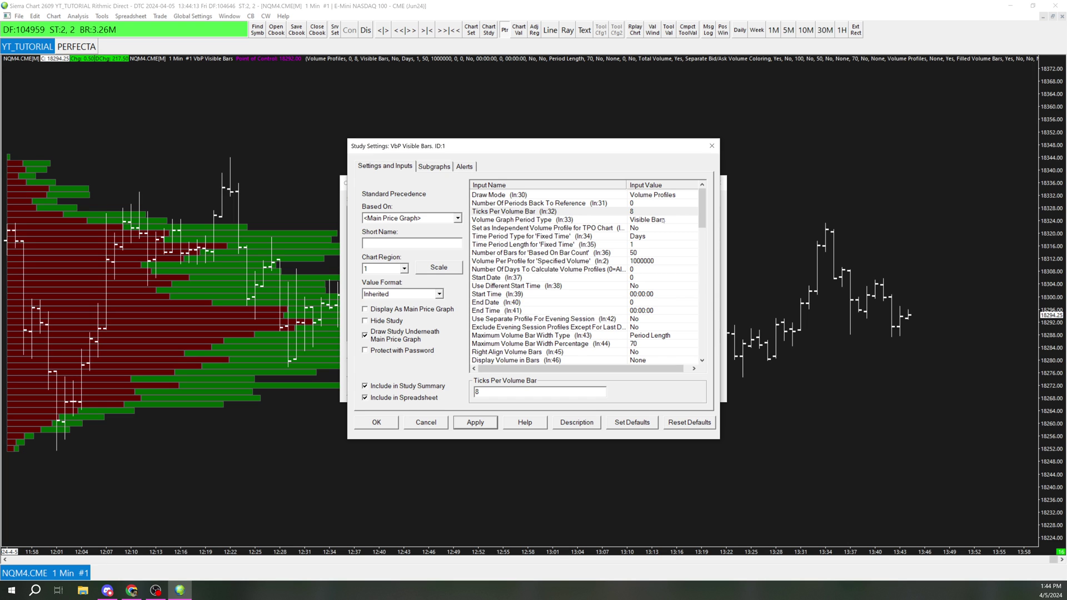
# - Set Volume Graph Period Type to One Period at End of Fixed Time Length, 30 Minutes, and apply
pyautogui.click(663, 221)
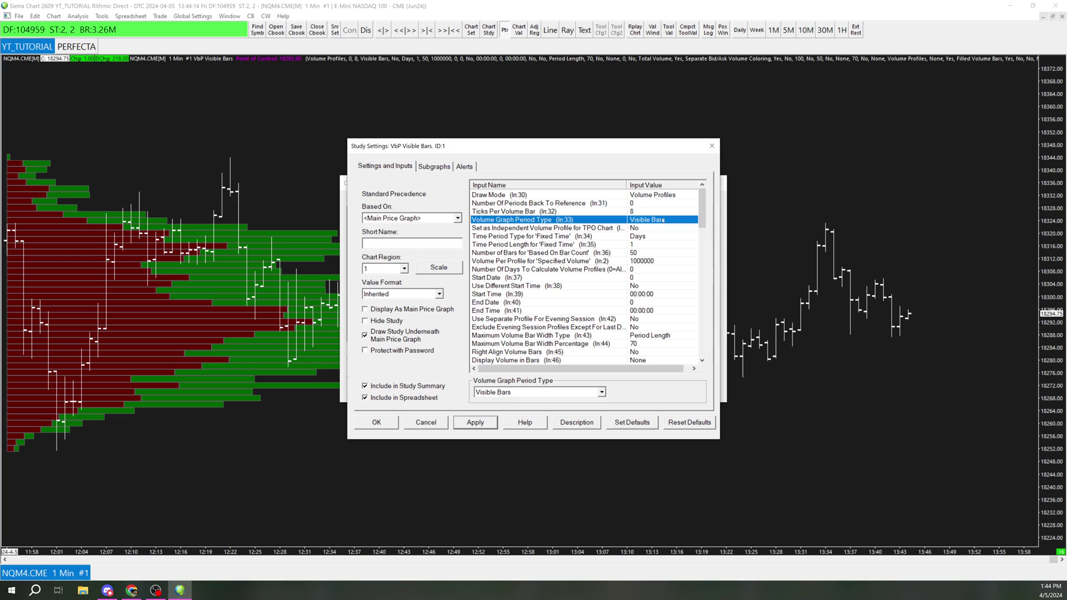
pyautogui.click(538, 394)
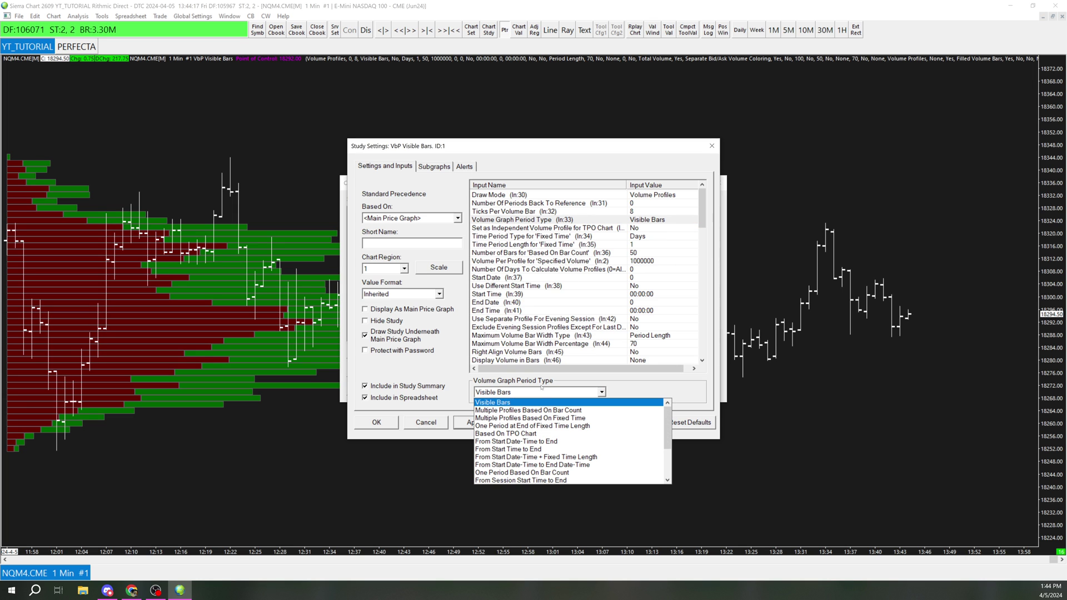
pyautogui.click(542, 427)
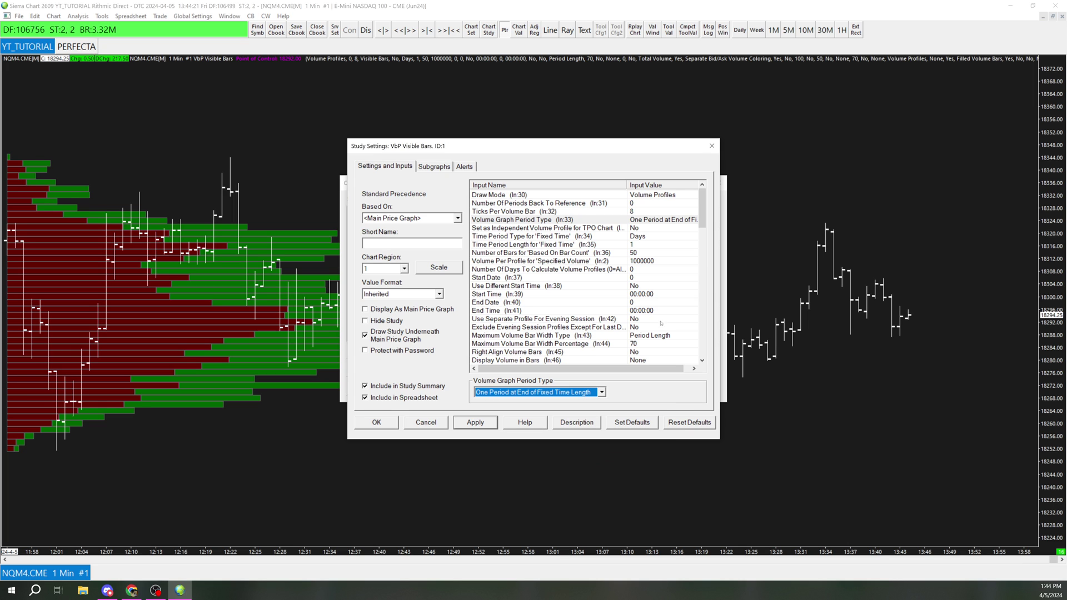
pyautogui.click(637, 238)
pyautogui.click(534, 392)
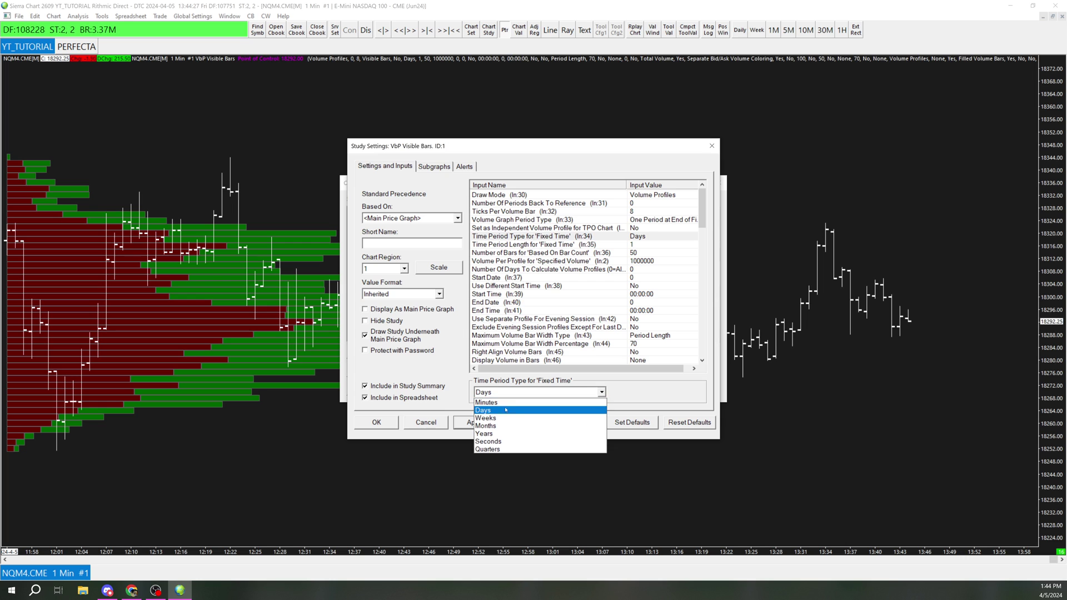
pyautogui.click(500, 402)
pyautogui.click(652, 243)
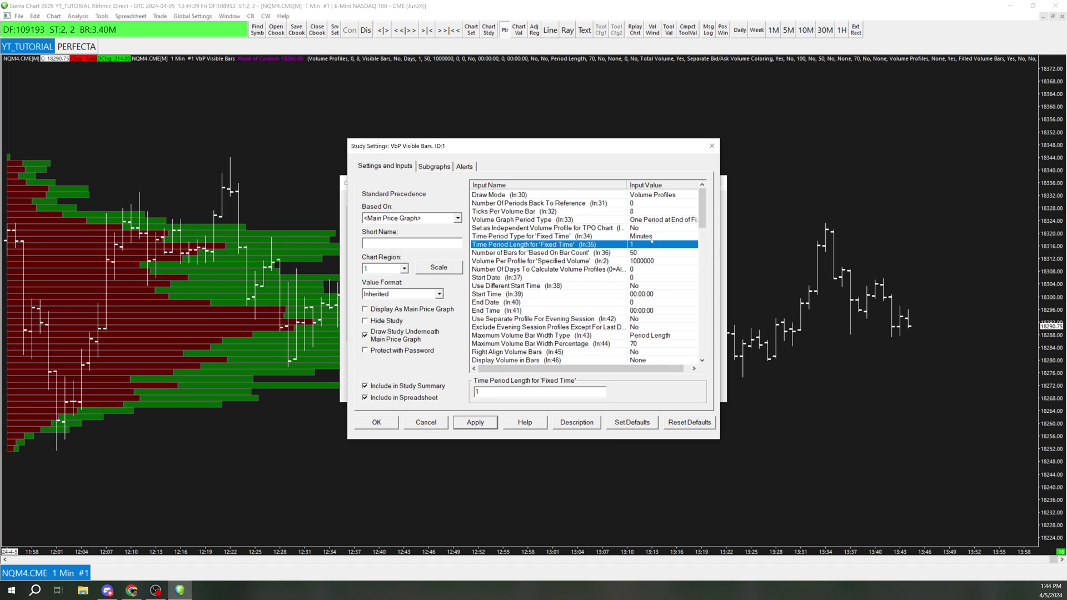
pyautogui.write('30')
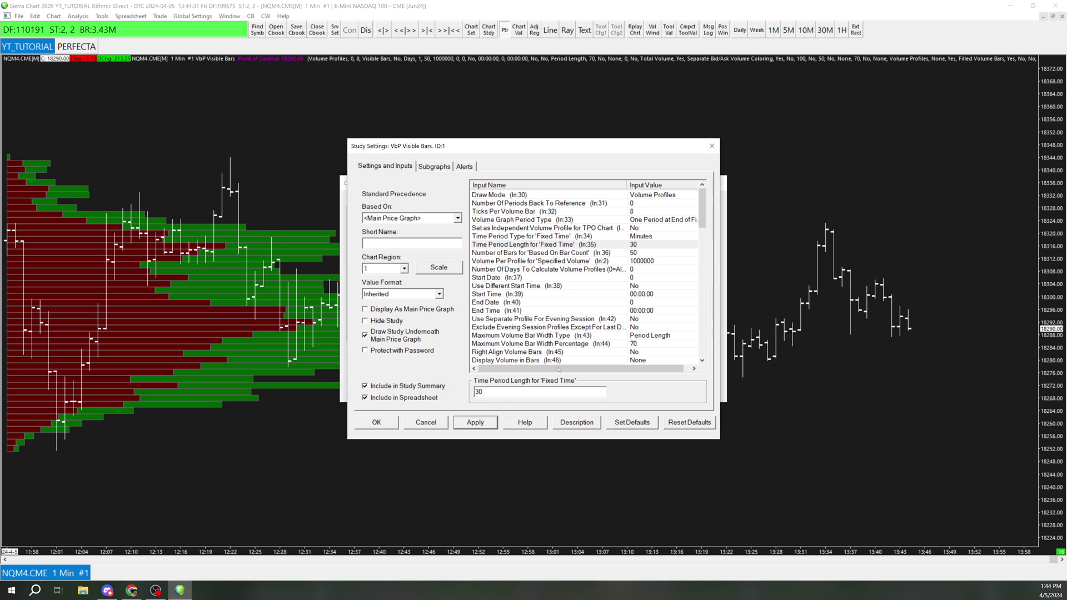
pyautogui.click(475, 423)
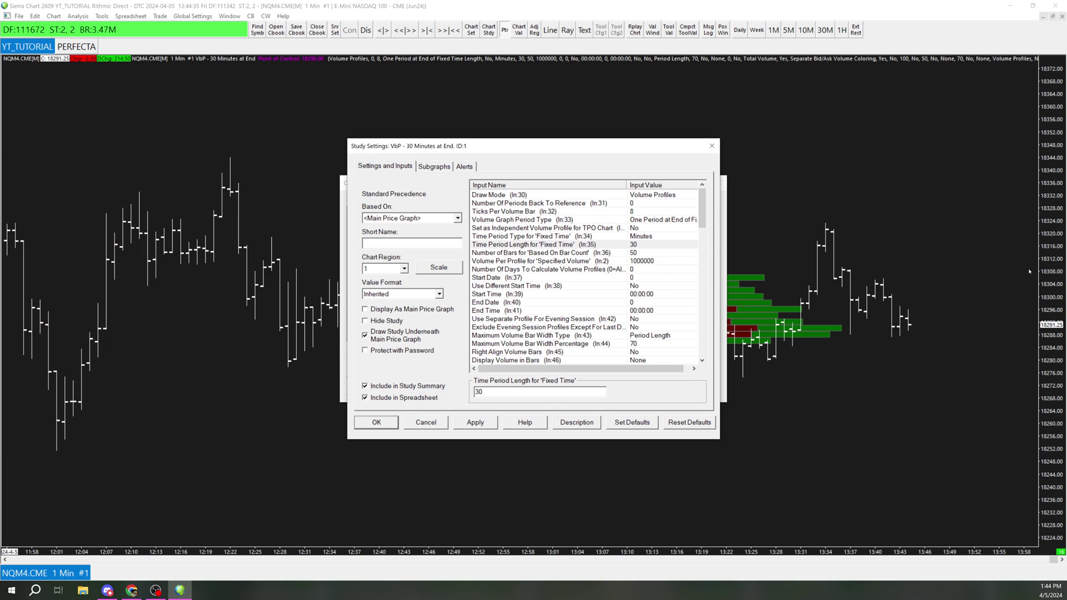
# - Set Right Align Volume Bars to Yes and apply
pyautogui.scroll(-2, 640, 300)
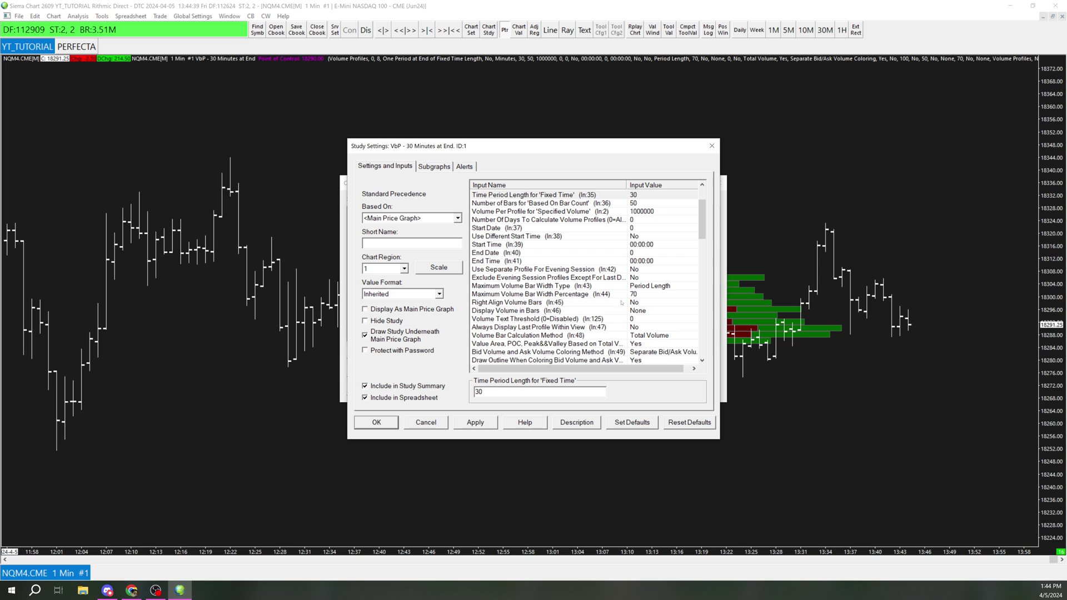
pyautogui.click(573, 303)
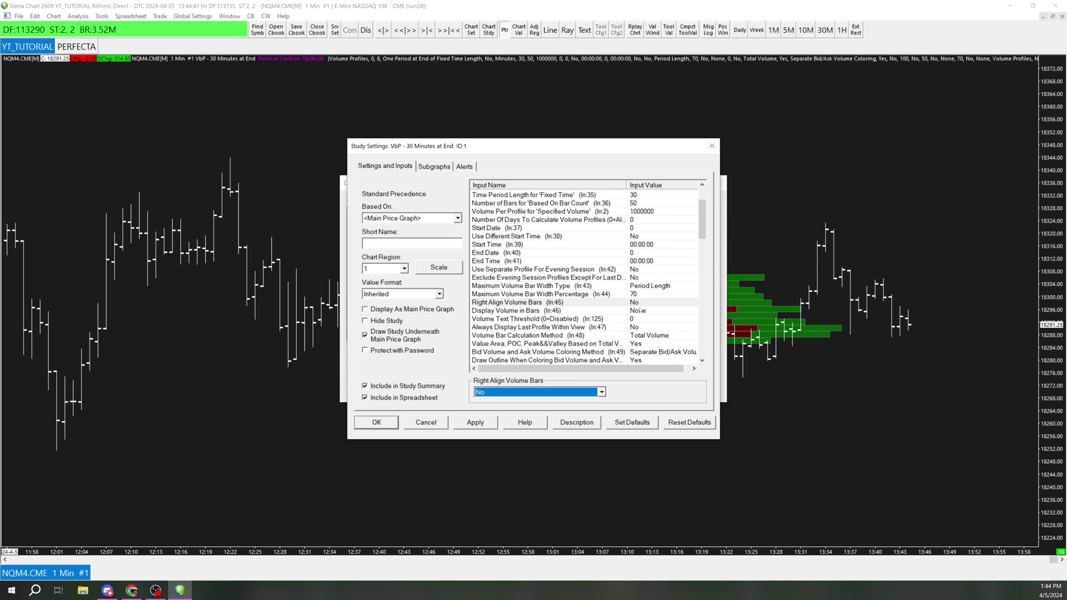
pyautogui.click(523, 392)
pyautogui.click(501, 406)
pyautogui.click(476, 422)
# - Set Align To Far Right to Yes and apply, pinning the profile to the right edge
pyautogui.scroll(-4, 593, 322)
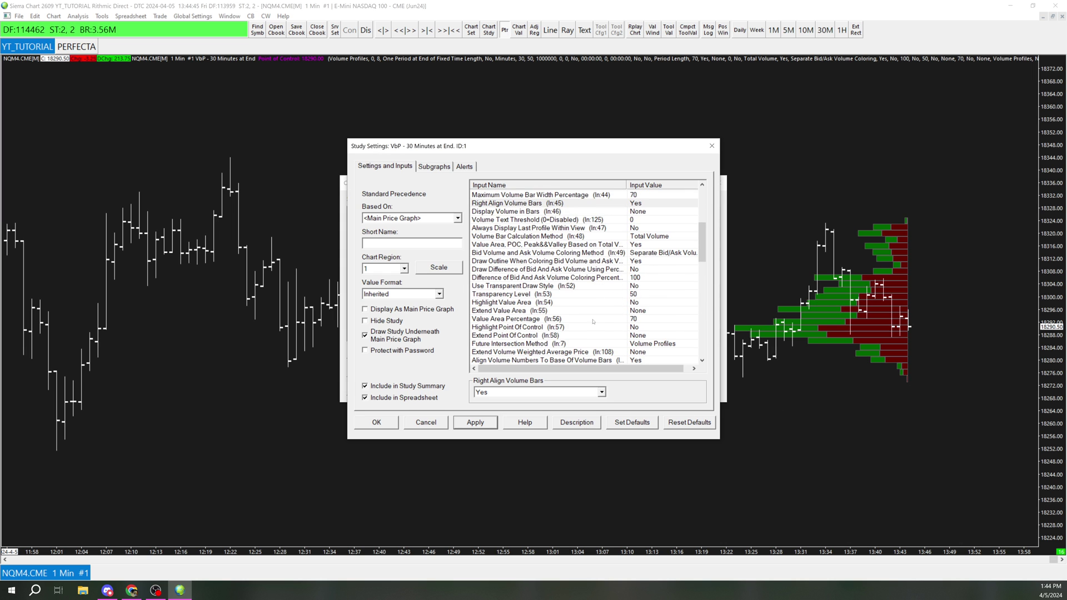
pyautogui.scroll(-3, 593, 321)
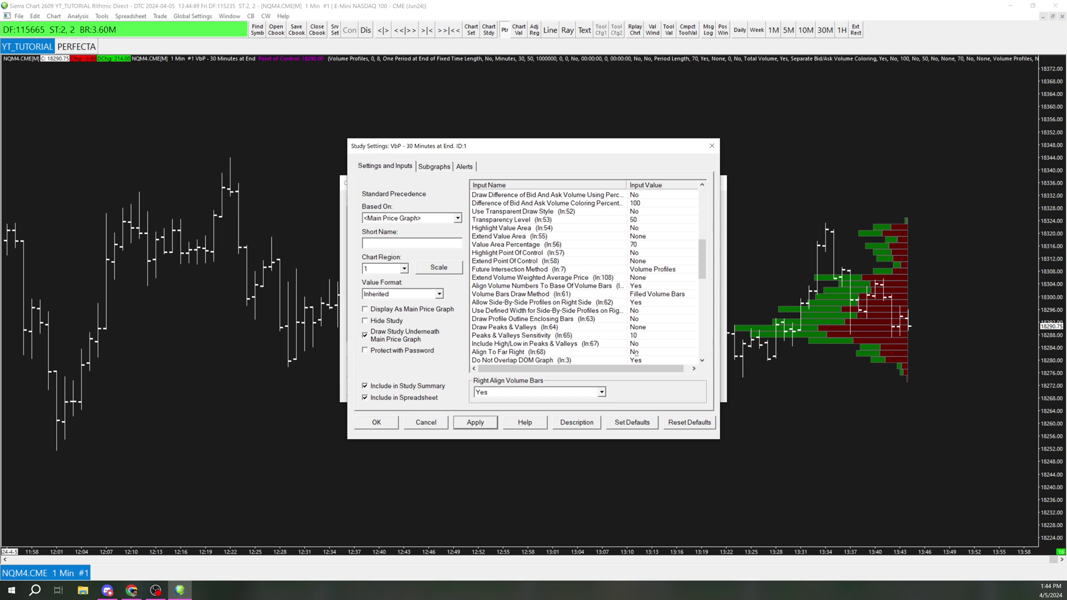
pyautogui.click(575, 351)
pyautogui.click(494, 393)
pyautogui.click(491, 406)
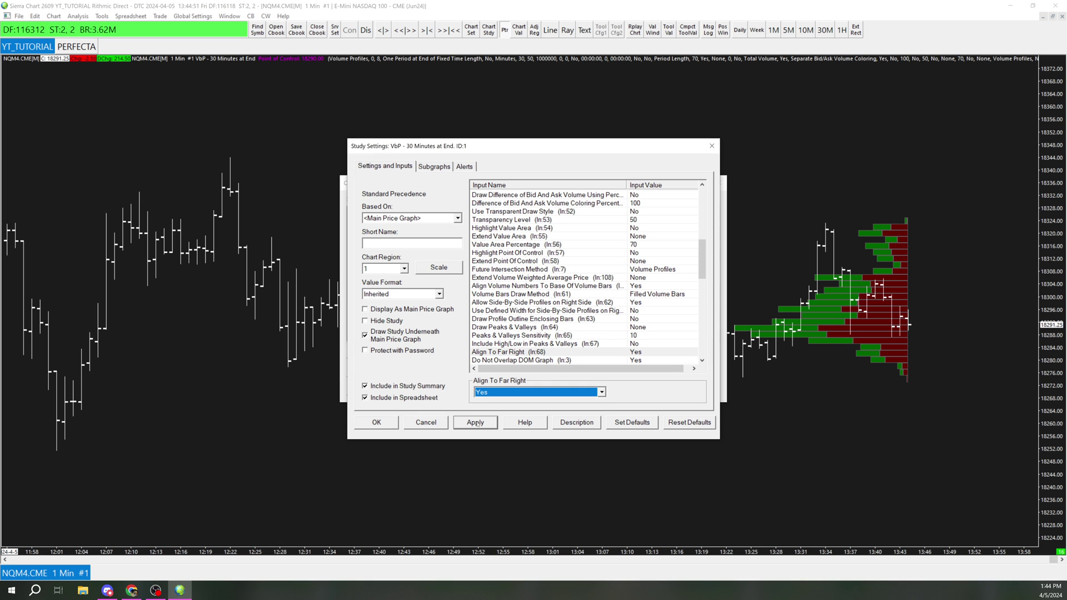
pyautogui.click(475, 423)
pyautogui.scroll(4, 622, 324)
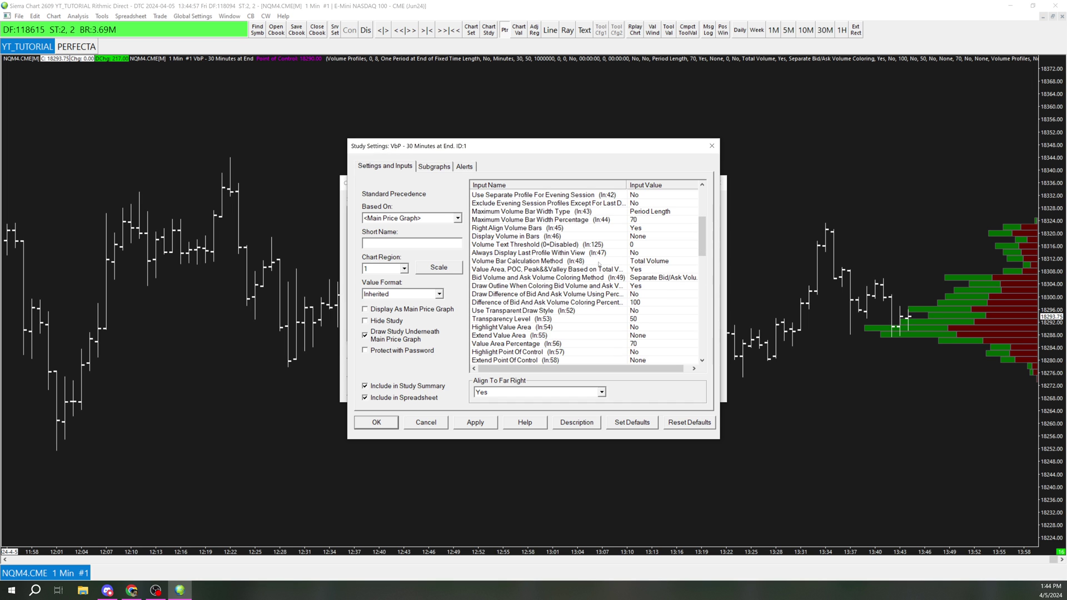
# - Base bars on Ask Volume - Bid Volume and display those delta numbers in the bars, then apply
pyautogui.click(648, 262)
pyautogui.click(537, 393)
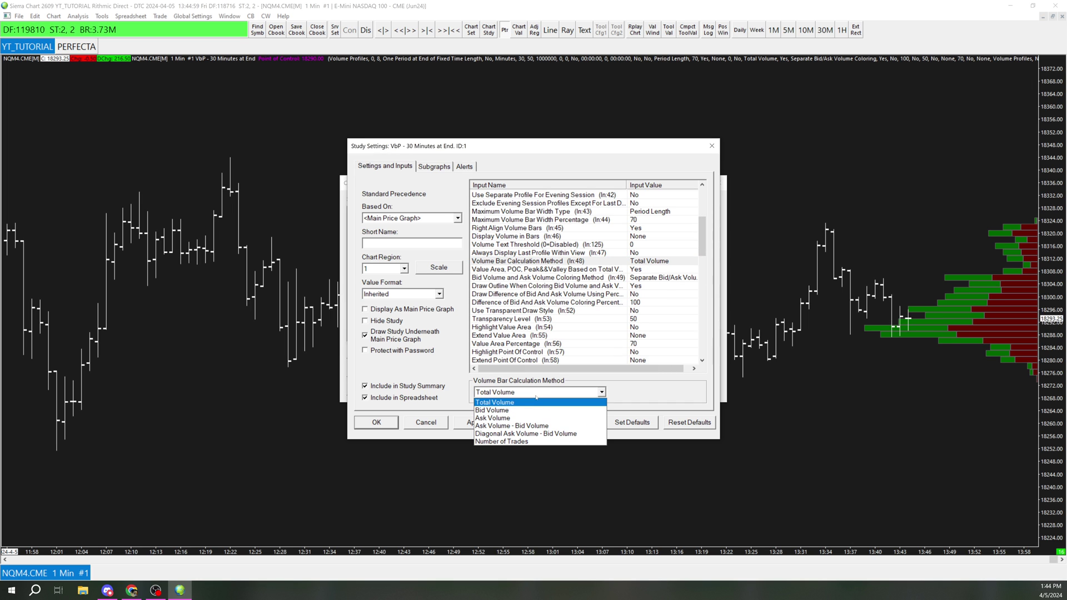
pyautogui.click(512, 426)
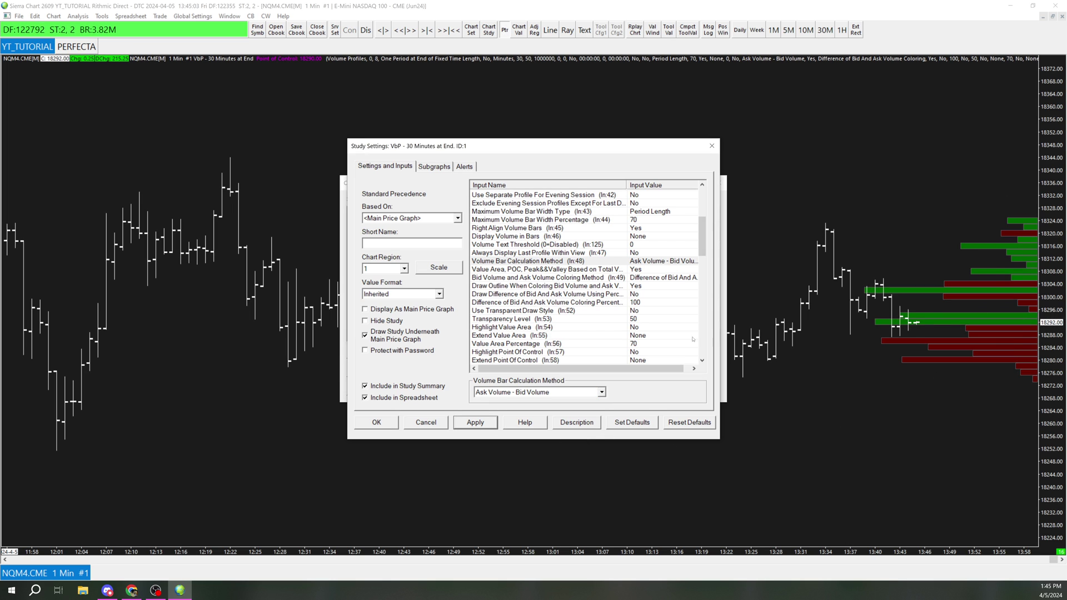
pyautogui.click(642, 237)
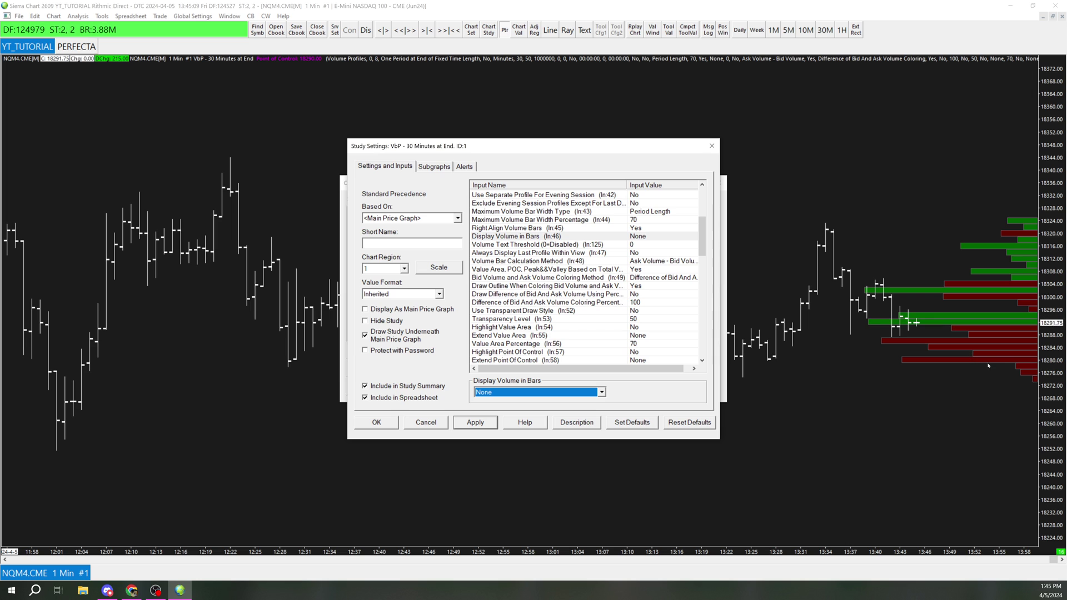
pyautogui.click(589, 393)
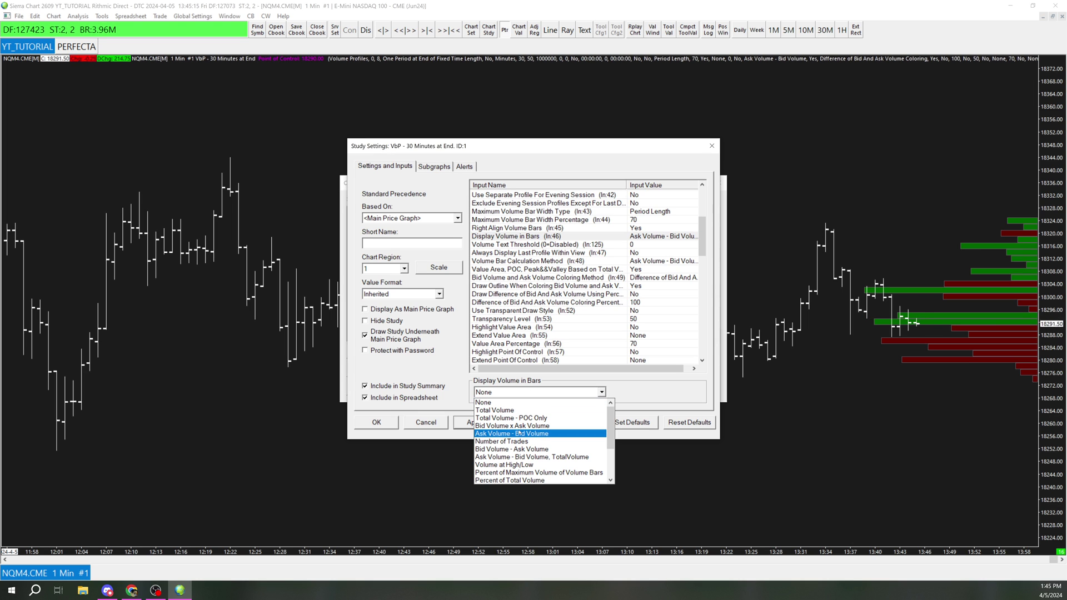
pyautogui.click(521, 434)
pyautogui.click(491, 425)
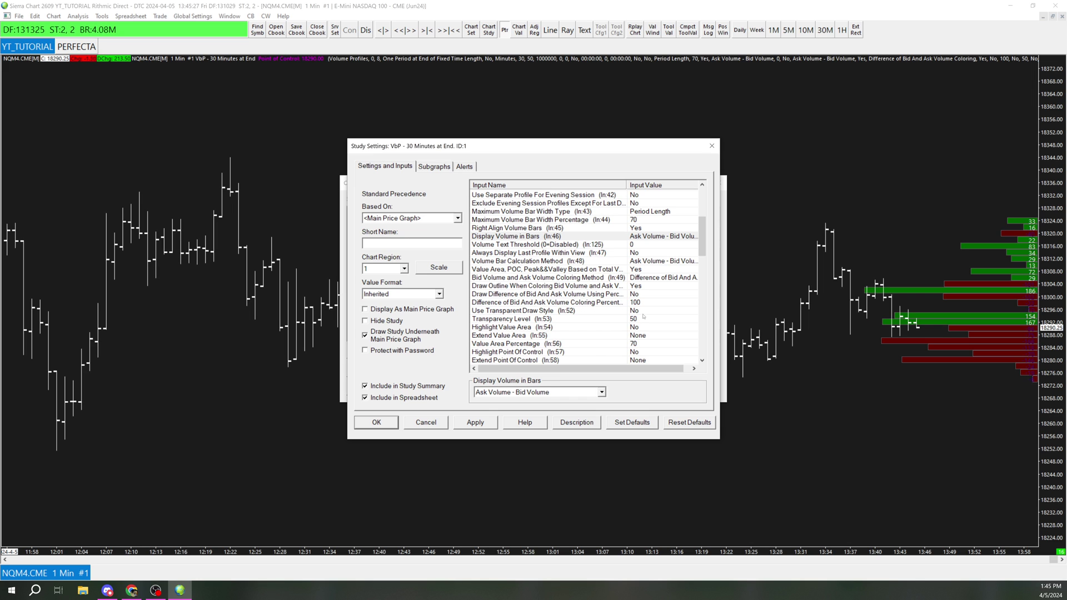
# - Set Use Transparent Draw Style to Yes and apply
pyautogui.click(643, 311)
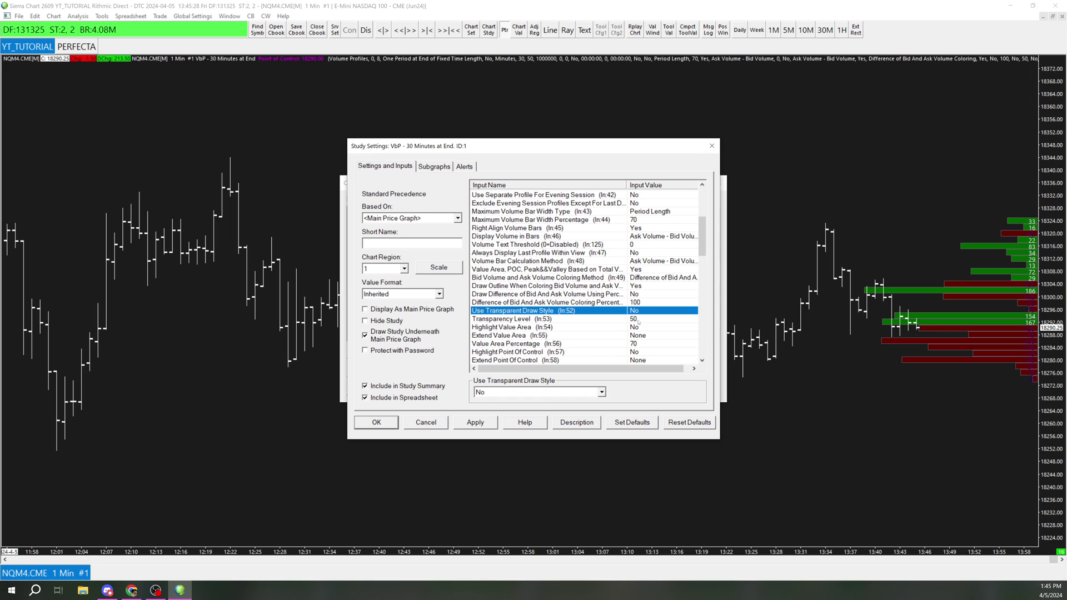
pyautogui.click(550, 392)
pyautogui.click(506, 402)
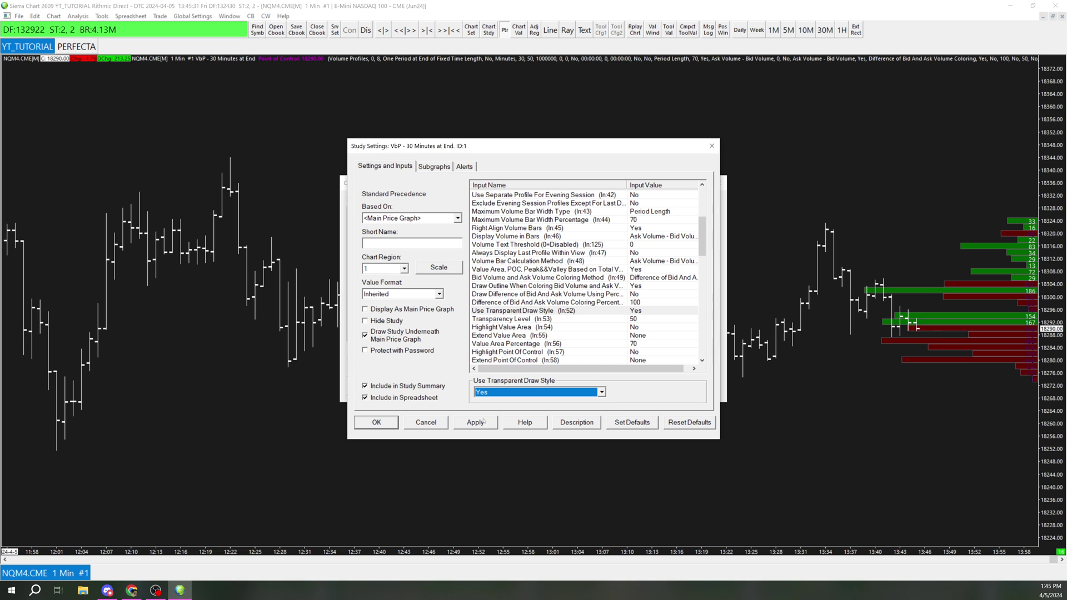
pyautogui.click(485, 423)
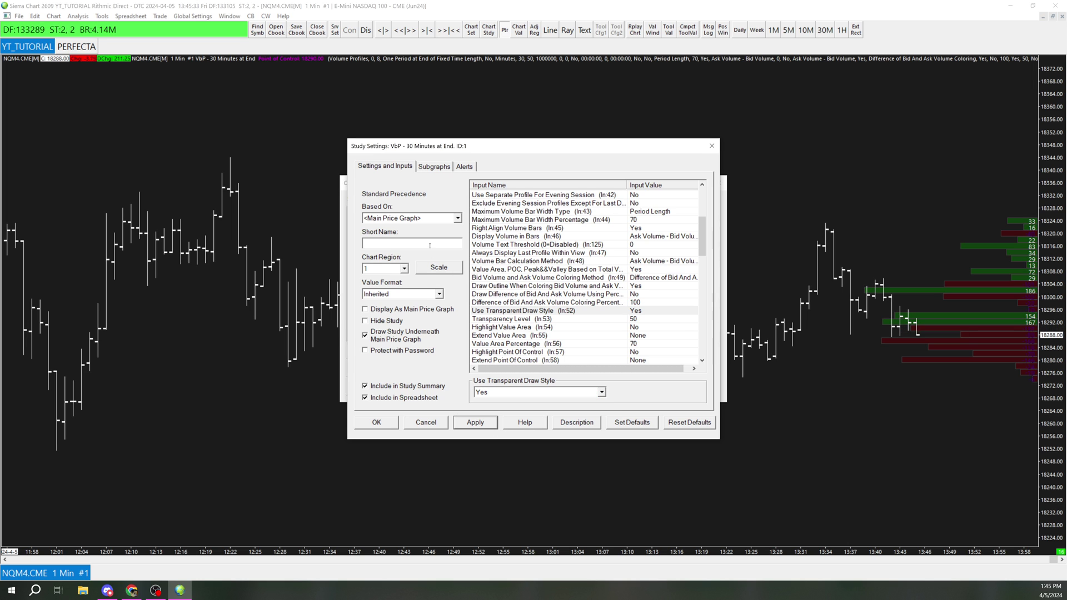
pyautogui.click(435, 167)
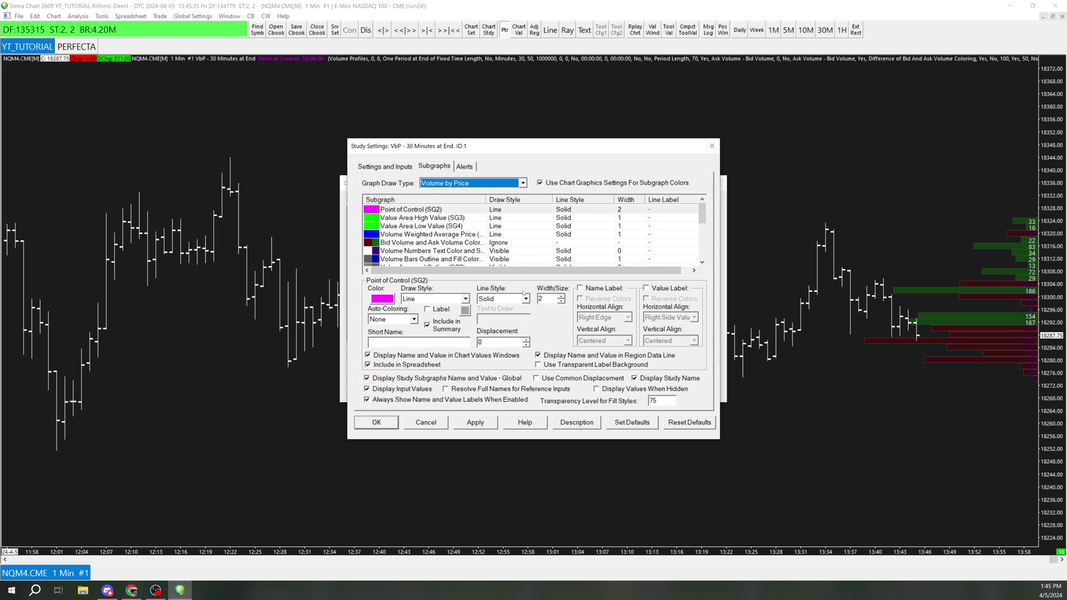
# - Uncheck Display Name and Value, Display Input Values and Display Study Name, then apply
pyautogui.click(389, 356)
pyautogui.click(382, 389)
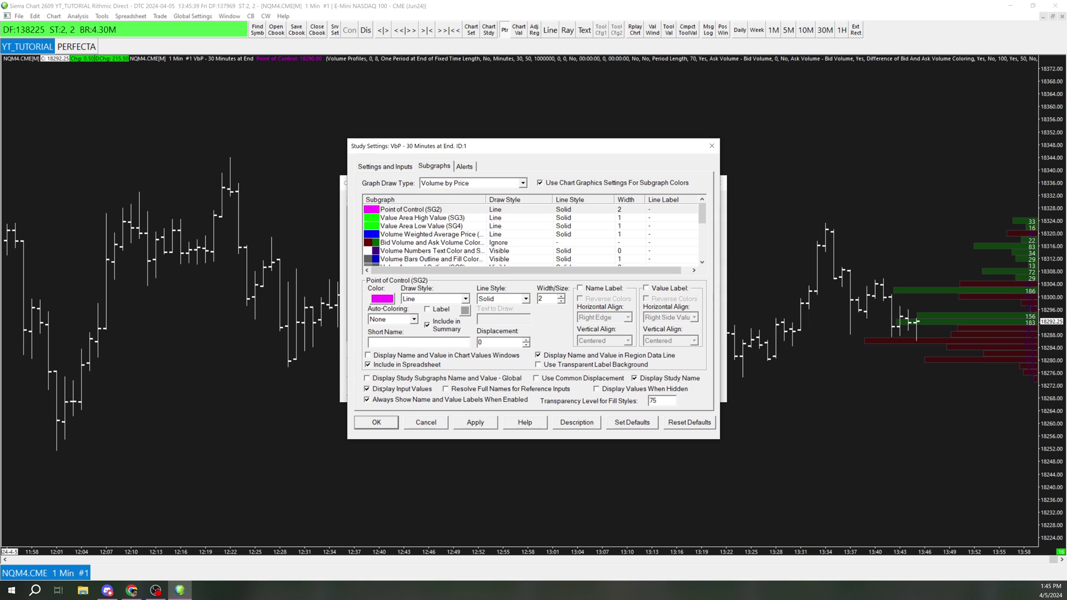
pyautogui.click(635, 379)
pyautogui.click(475, 422)
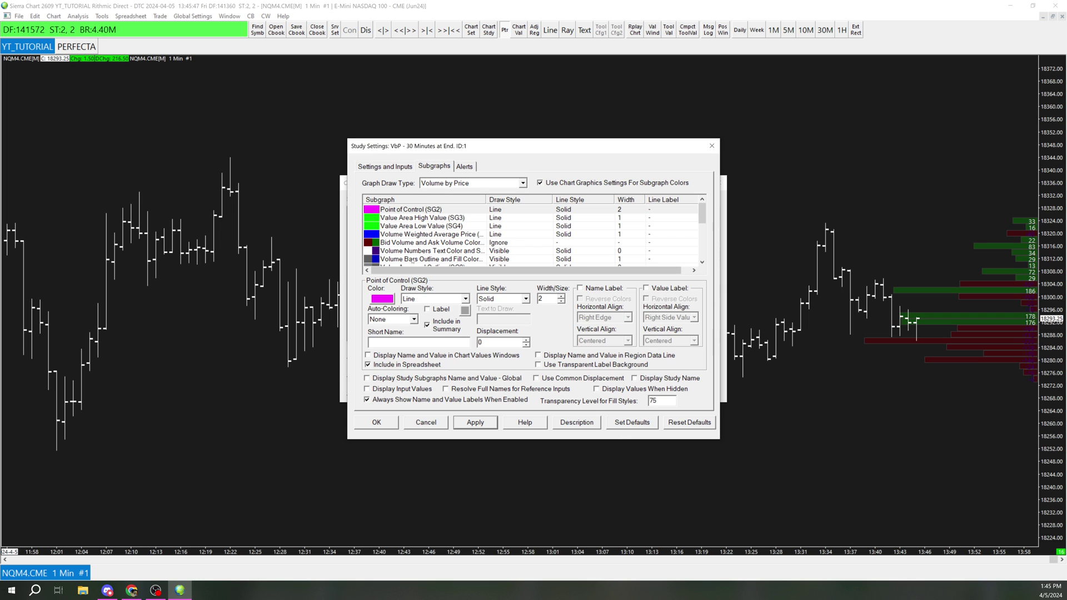
# - Set the SG6 bid/ask subgraph's second (ask) colour to dark blue and apply
pyautogui.click(369, 243)
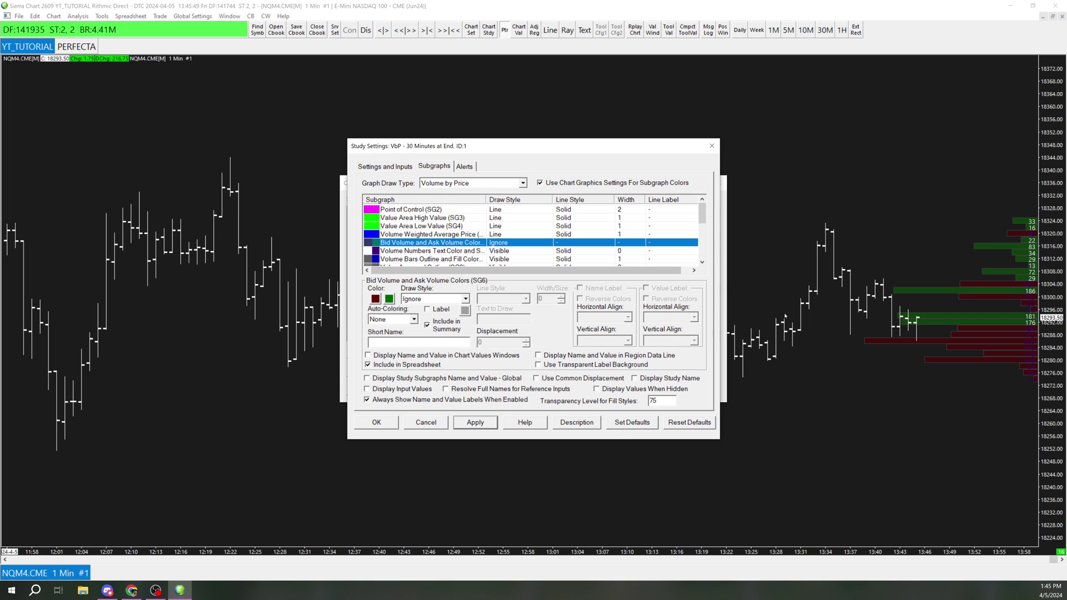
pyautogui.click(376, 299)
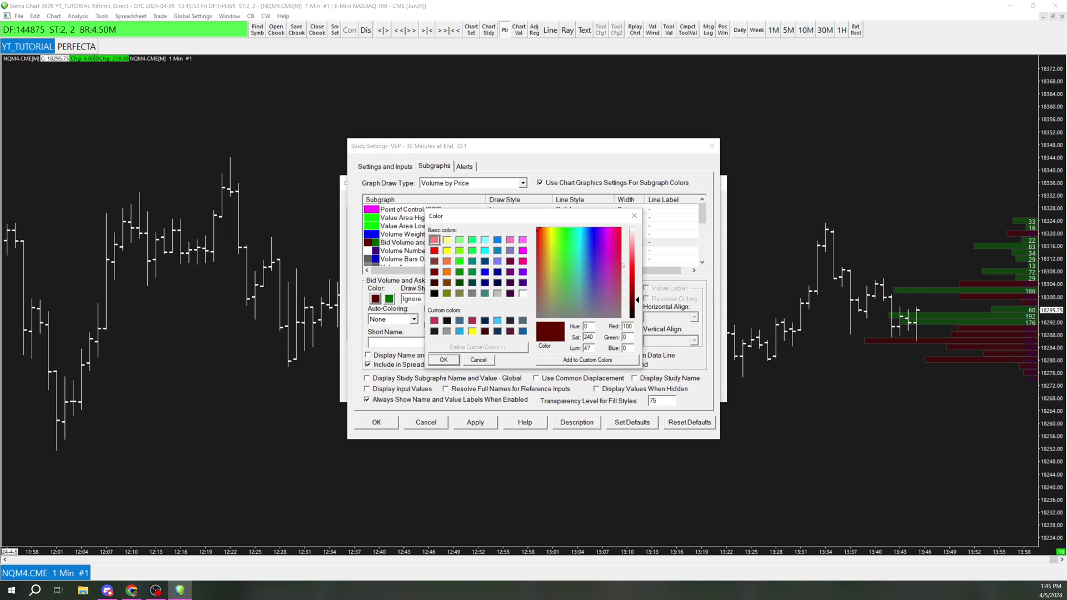
pyautogui.click(635, 217)
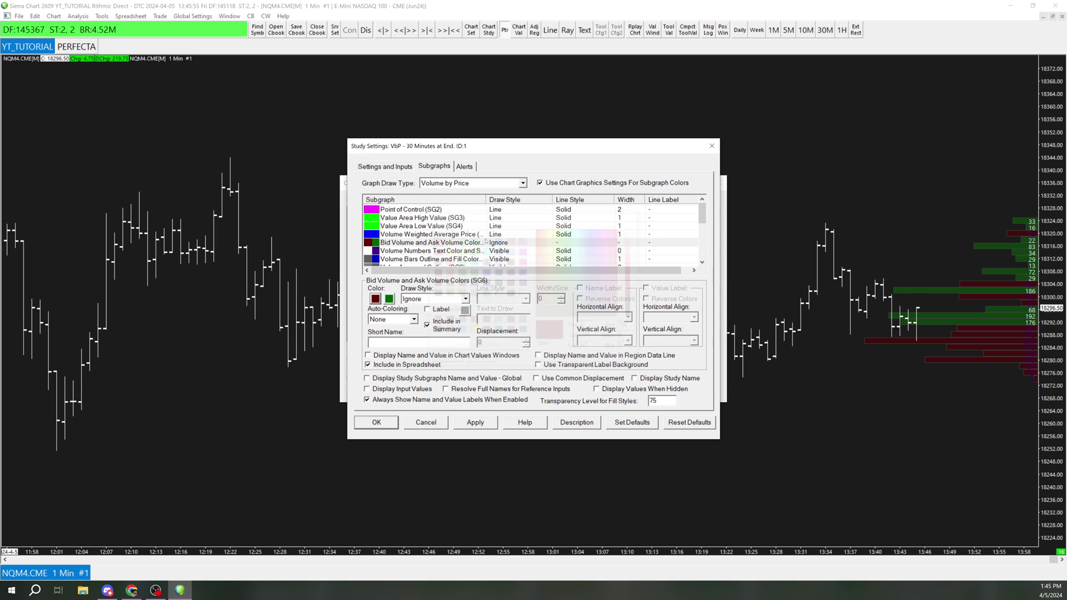
pyautogui.click(389, 299)
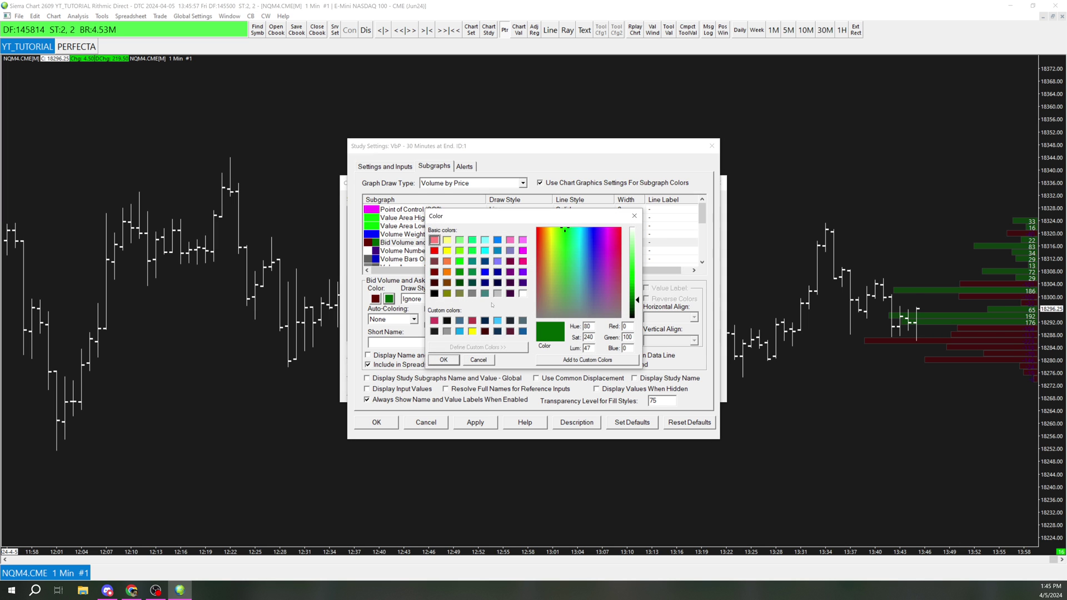
pyautogui.click(485, 261)
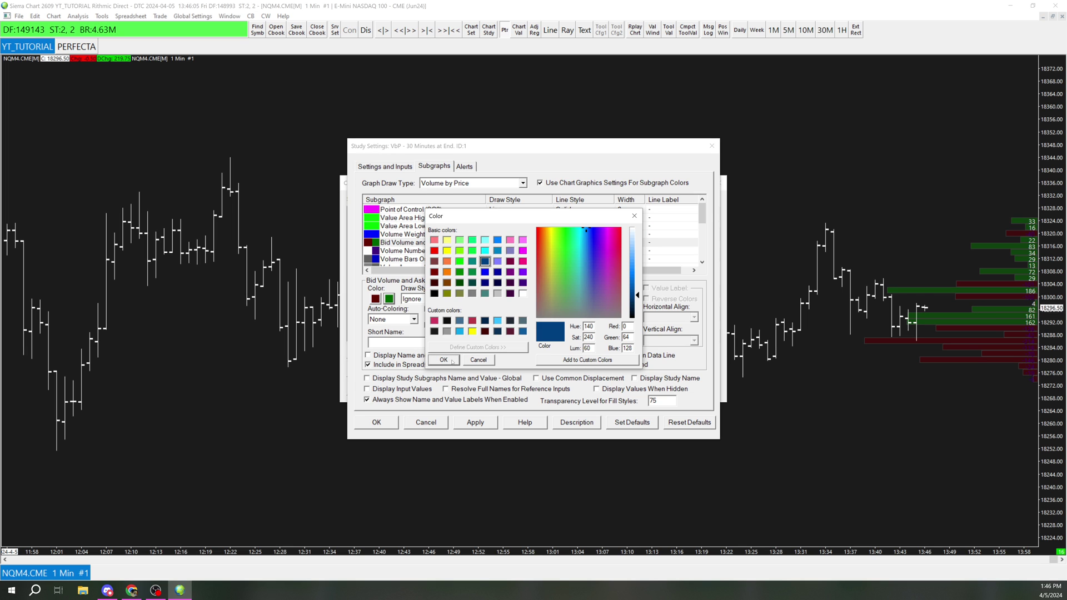
pyautogui.click(444, 360)
pyautogui.click(476, 422)
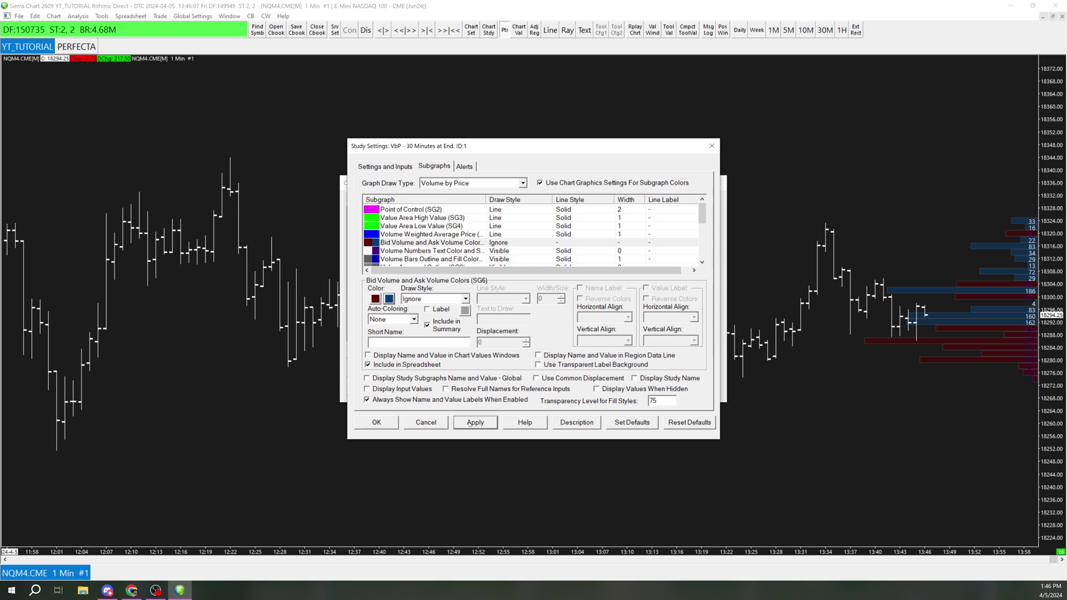
# - Colour the SG7 Volume Numbers Text blue and red, applying each colour
pyautogui.scroll(-1, 375, 230)
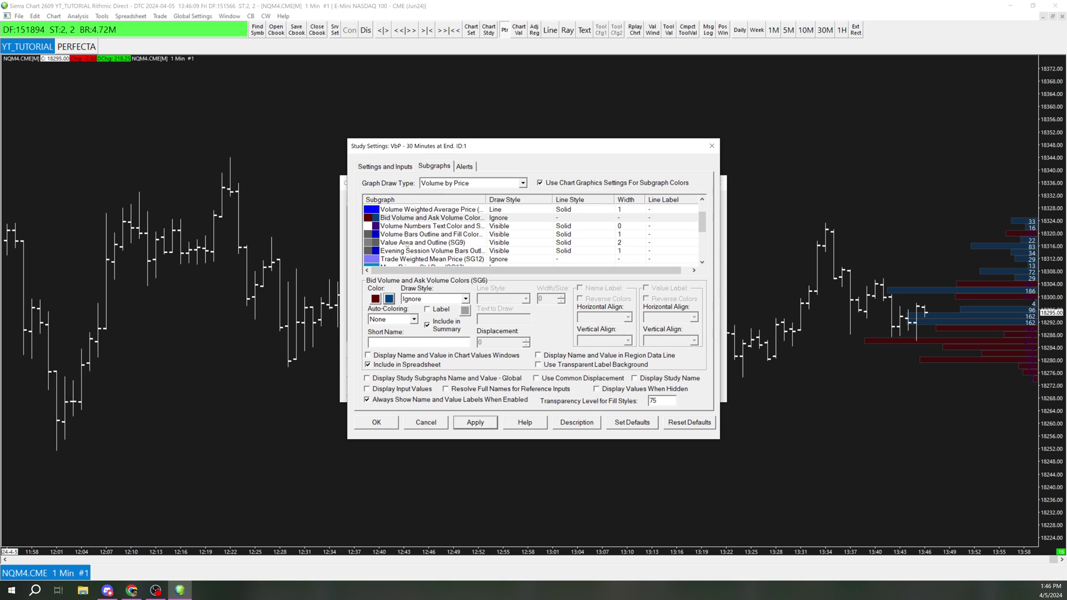
pyautogui.click(375, 226)
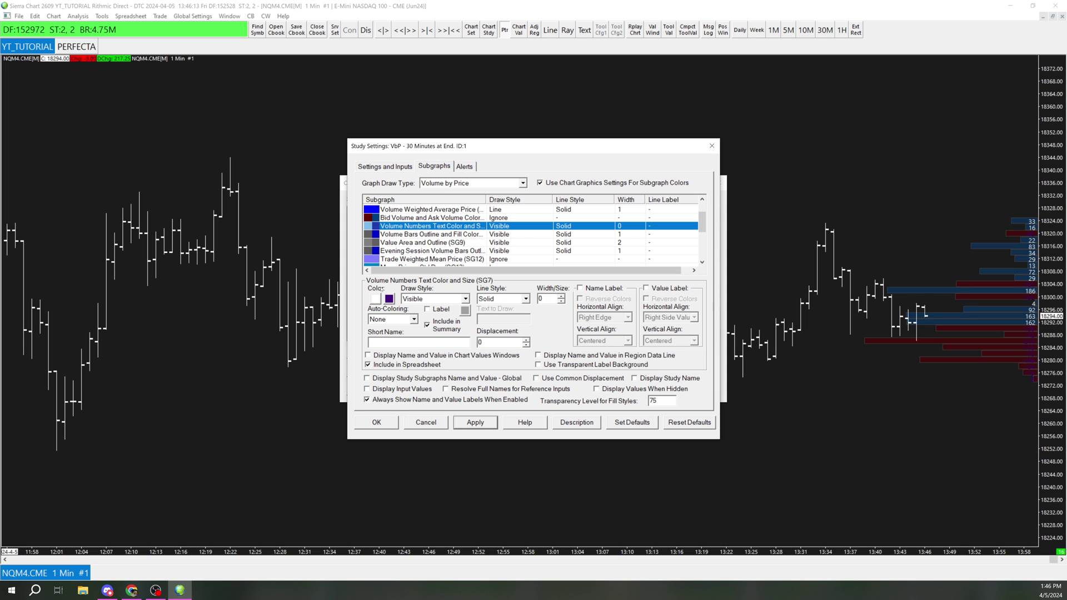
pyautogui.click(375, 299)
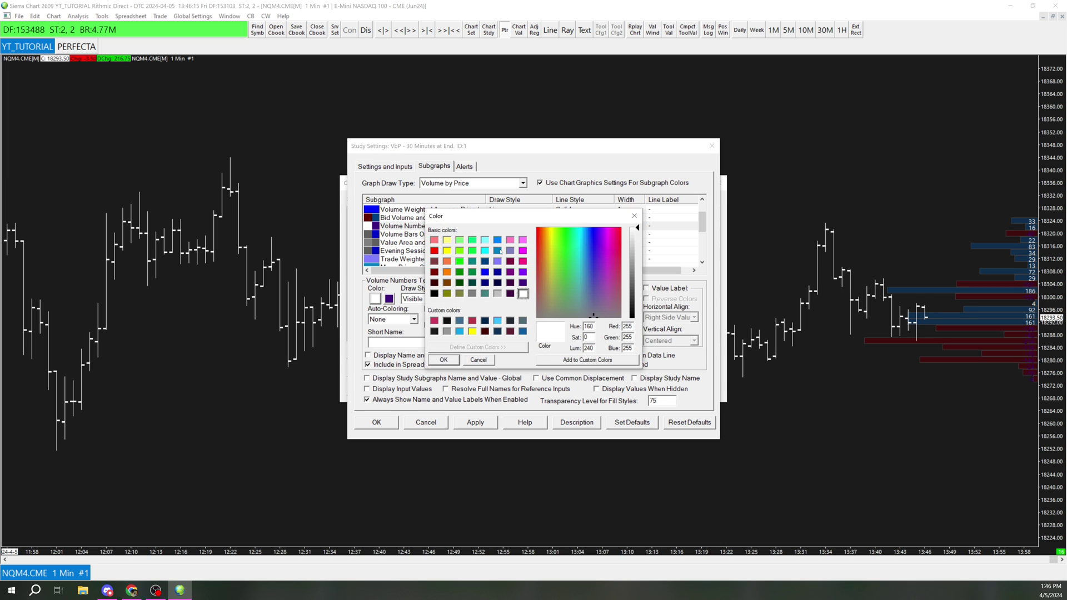
pyautogui.click(497, 240)
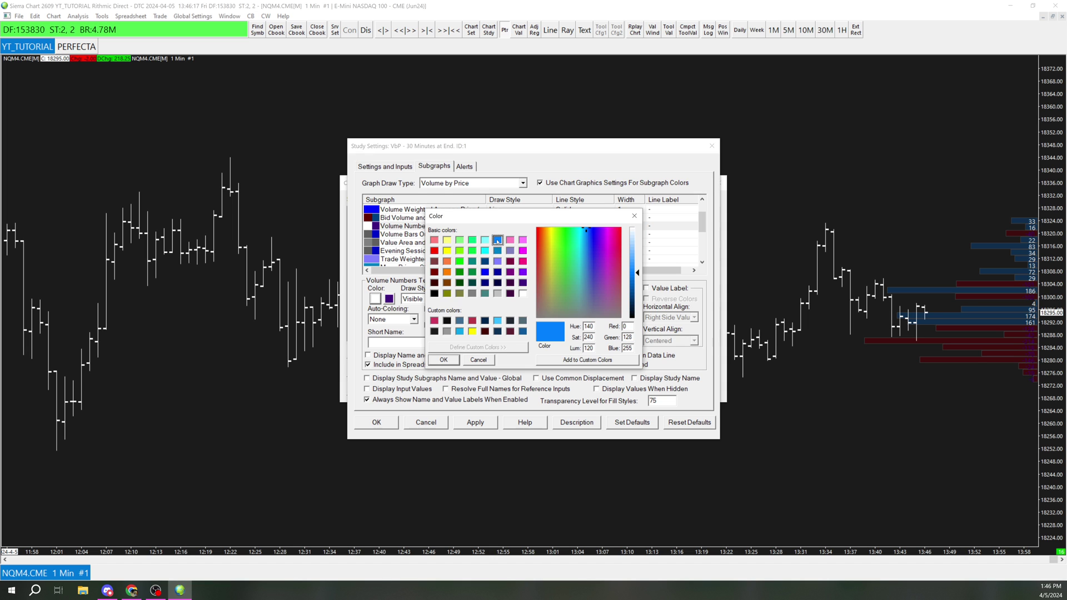
pyautogui.click(448, 357)
pyautogui.click(465, 423)
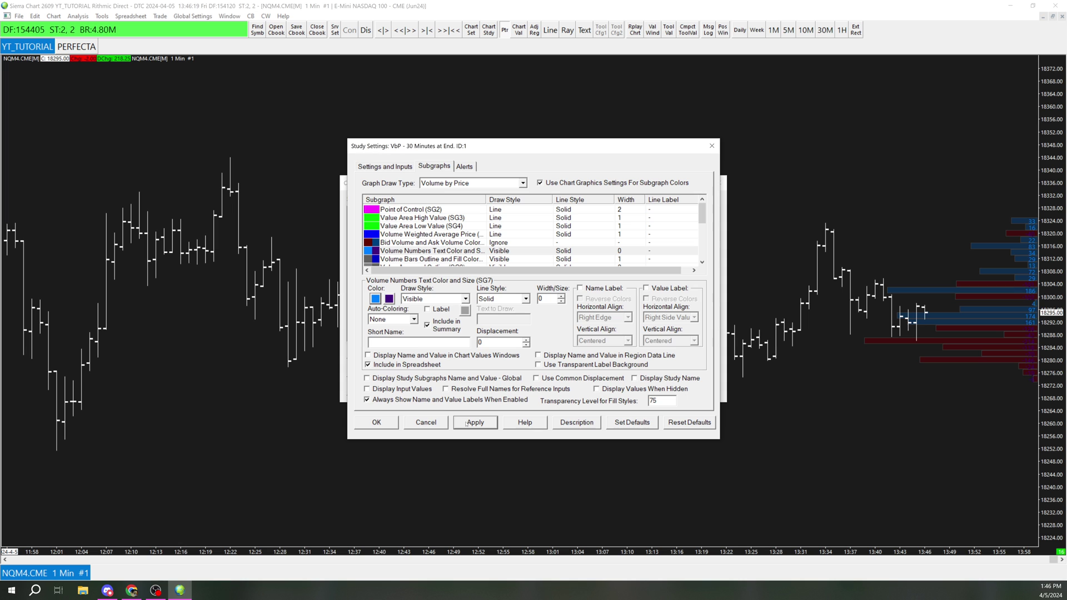
pyautogui.click(391, 299)
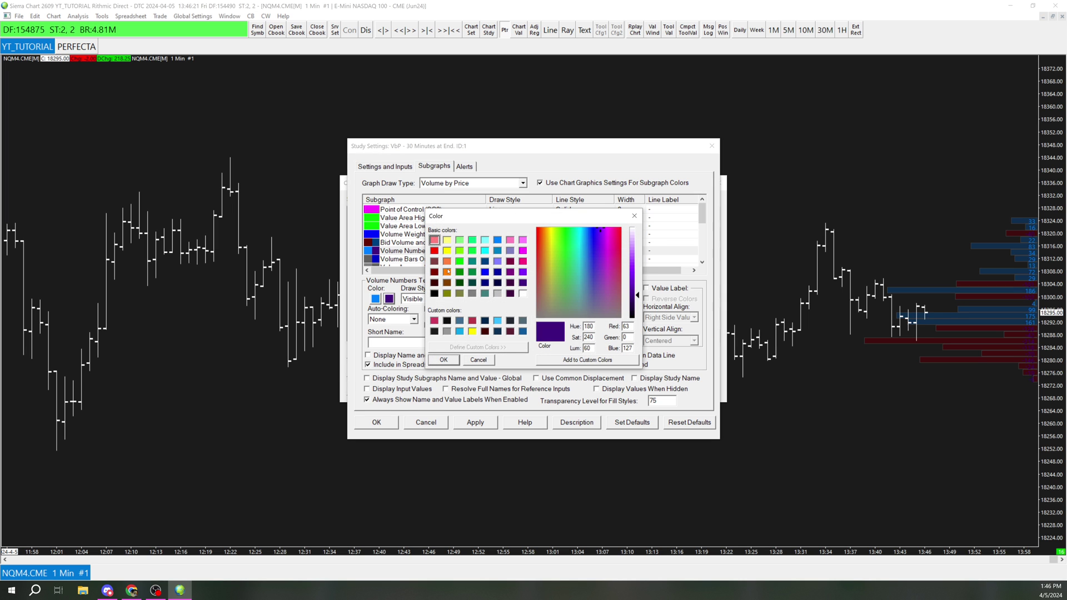
pyautogui.click(434, 250)
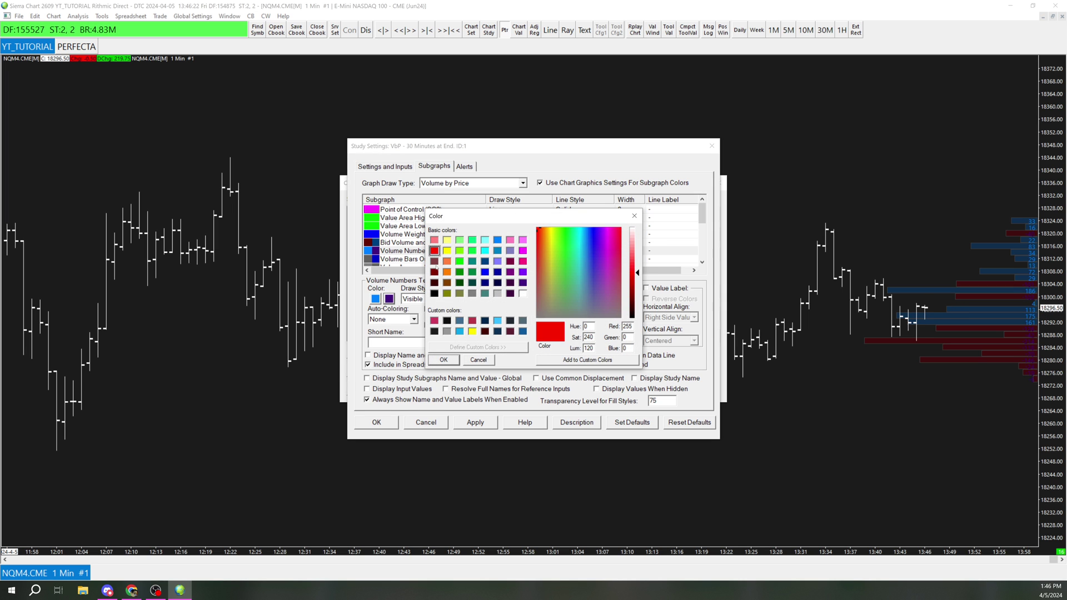
pyautogui.click(443, 360)
pyautogui.click(461, 423)
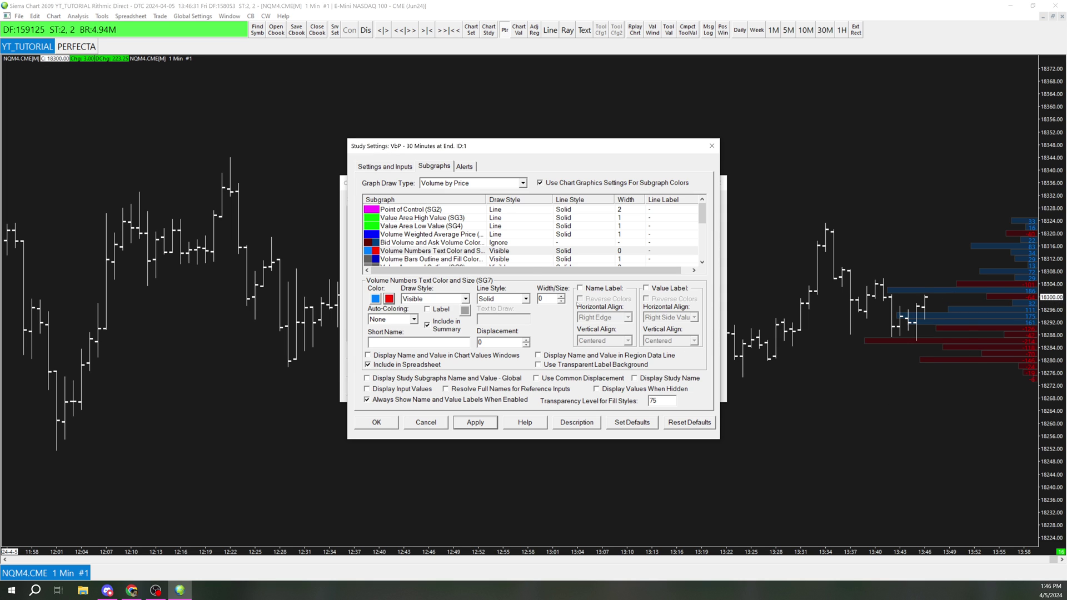
# - Set the SG8 Volume Bars Outline width to 0 and apply
pyautogui.click(467, 259)
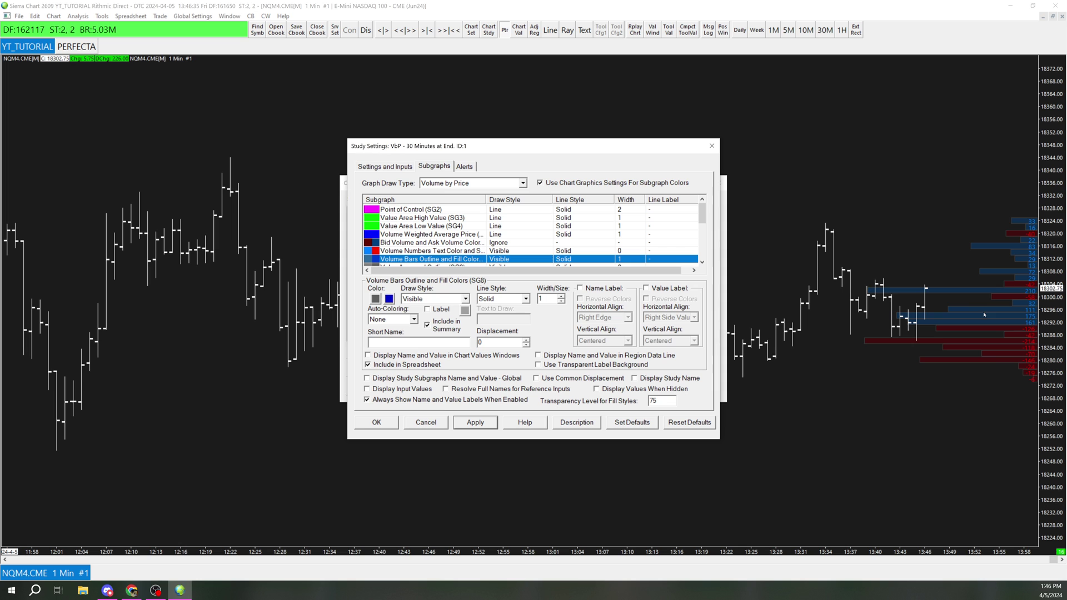
pyautogui.doubleClick(544, 299)
pyautogui.write('0')
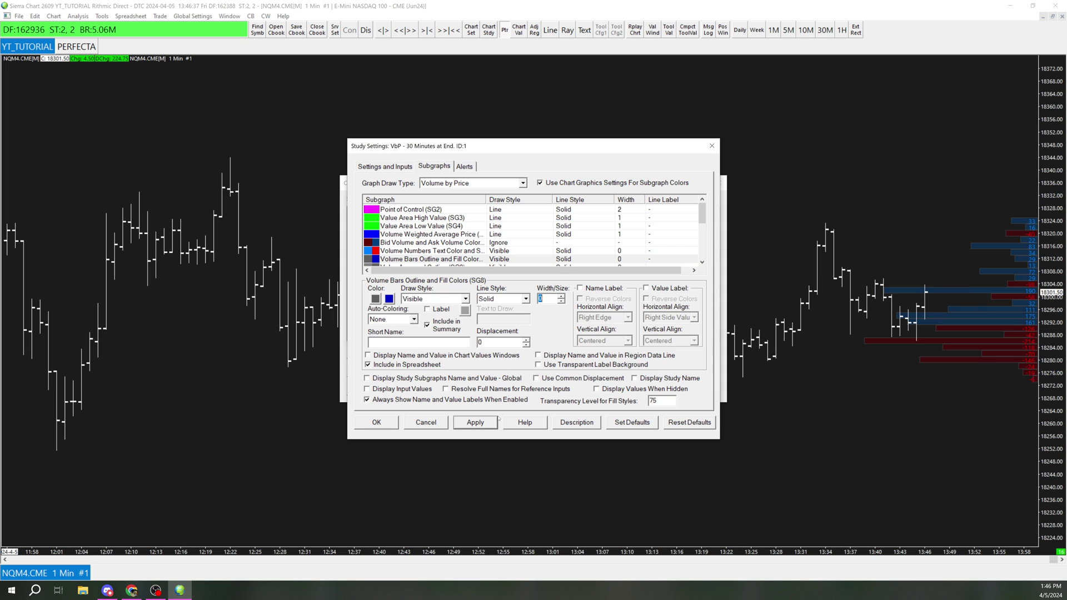
pyautogui.click(476, 422)
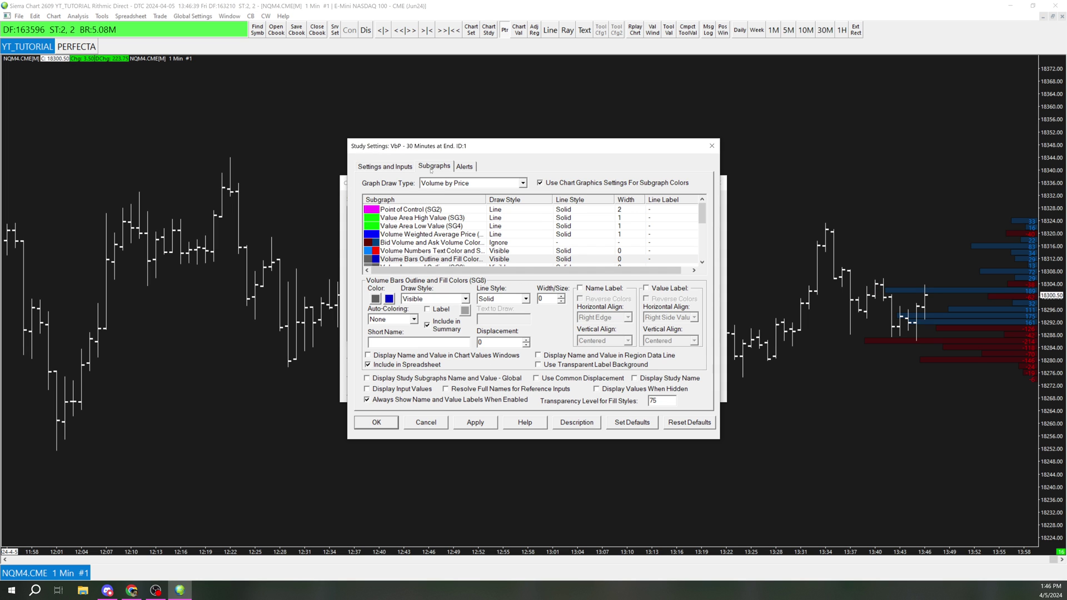
# - Set Draw Outline When Coloring Bid/Ask Volume to No in the study inputs
pyautogui.click(385, 166)
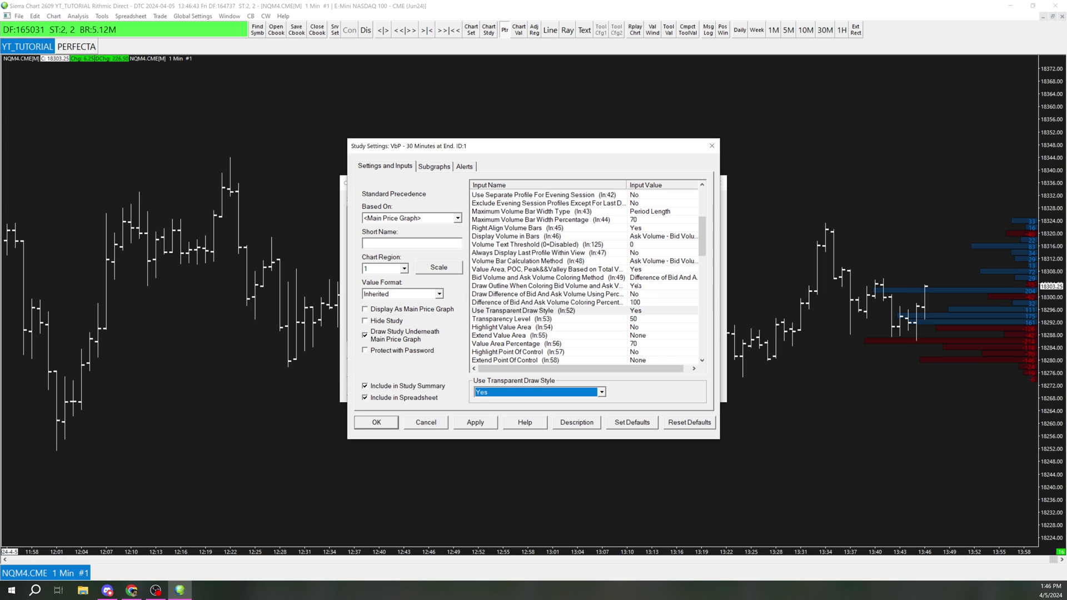
pyautogui.click(632, 286)
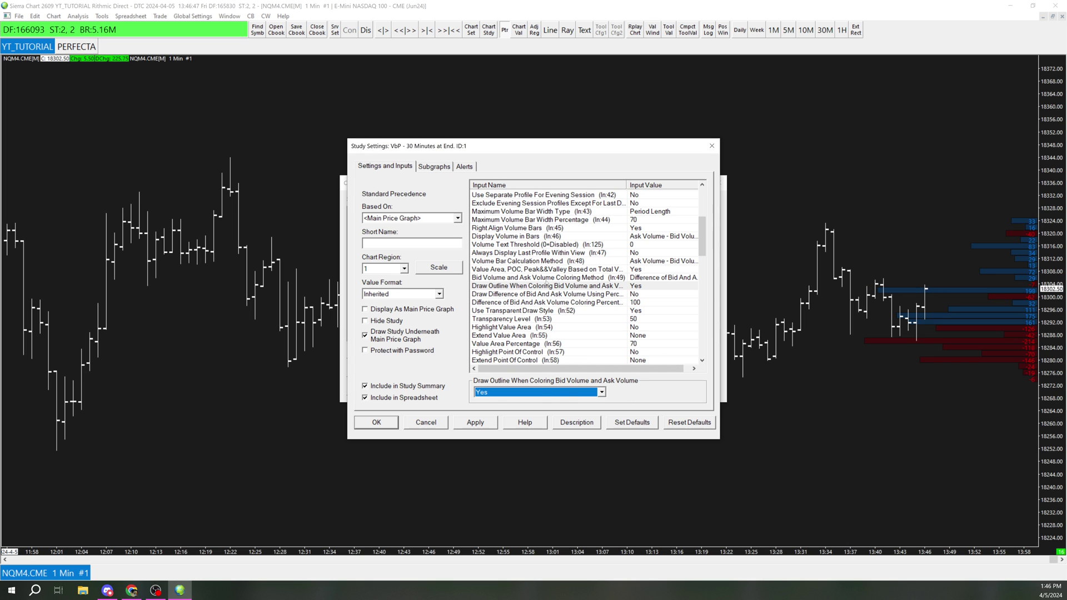
pyautogui.click(515, 395)
pyautogui.click(511, 410)
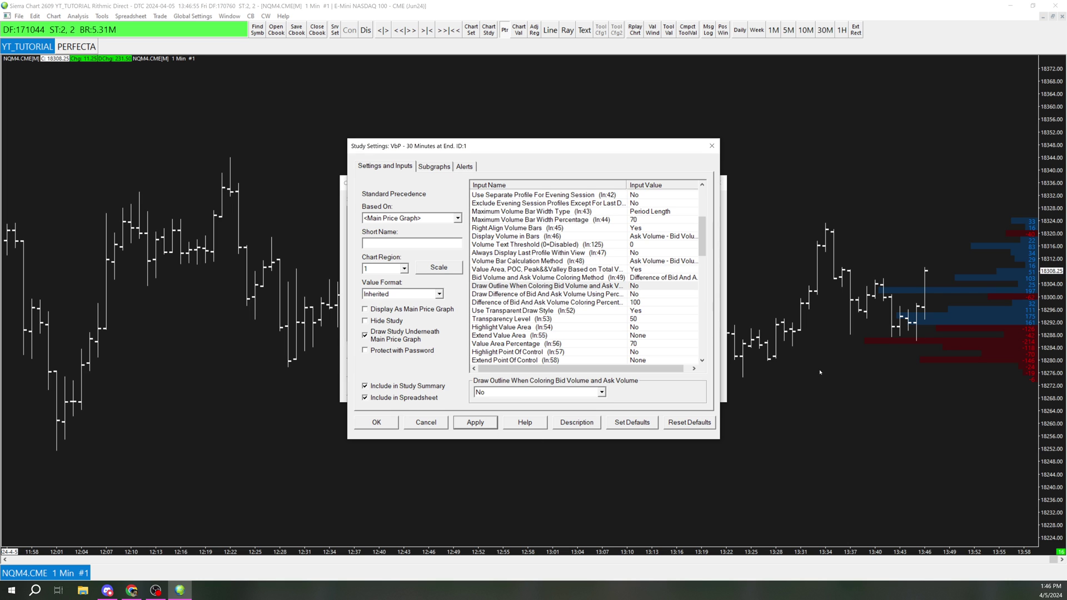
# - Set Chart Values Position to Bottom of the Graph and Chart Value 1 to Ask Volume - Bid Volume, then apply
pyautogui.scroll(-15, 621, 286)
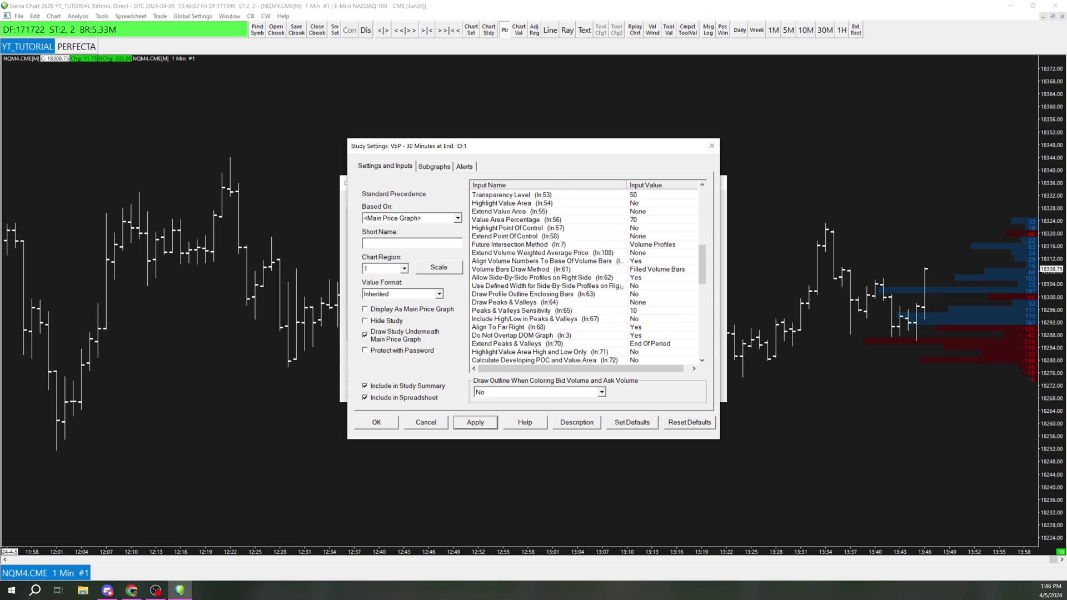
pyautogui.scroll(-4, 616, 299)
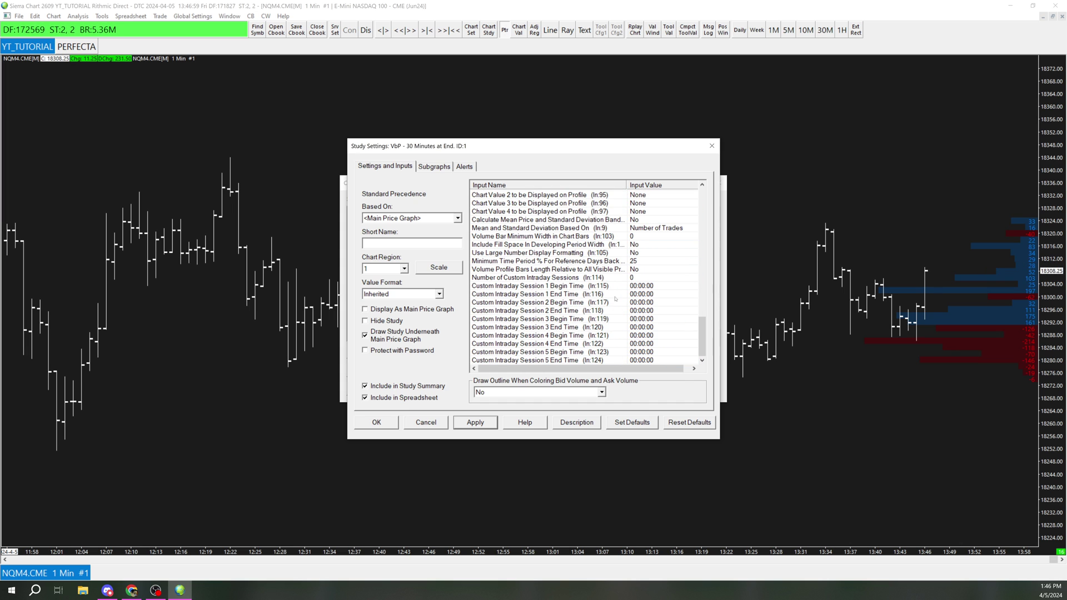
pyautogui.scroll(3, 616, 299)
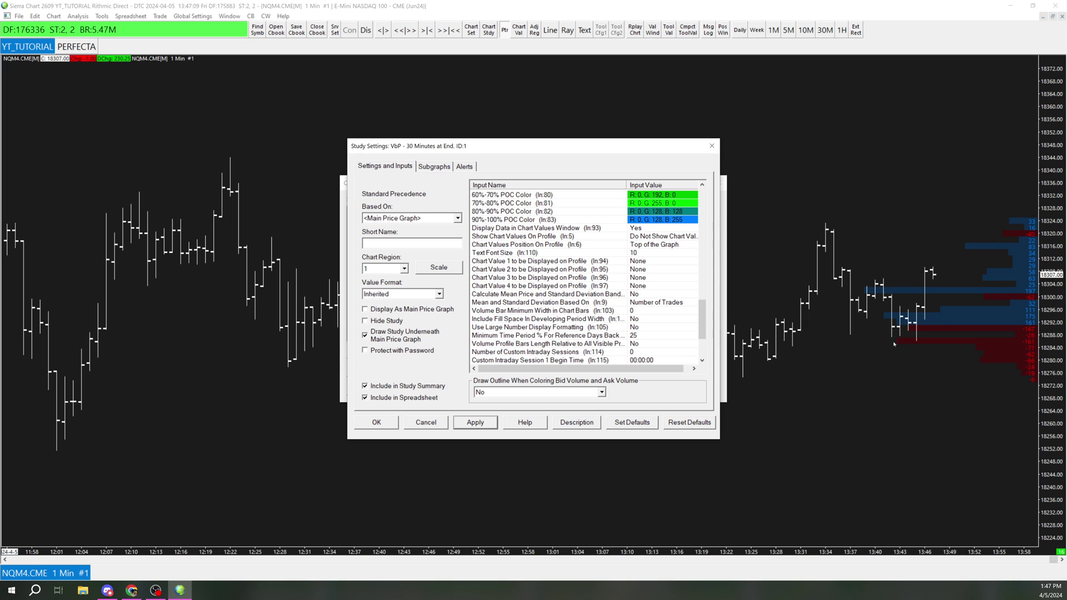
pyautogui.click(647, 245)
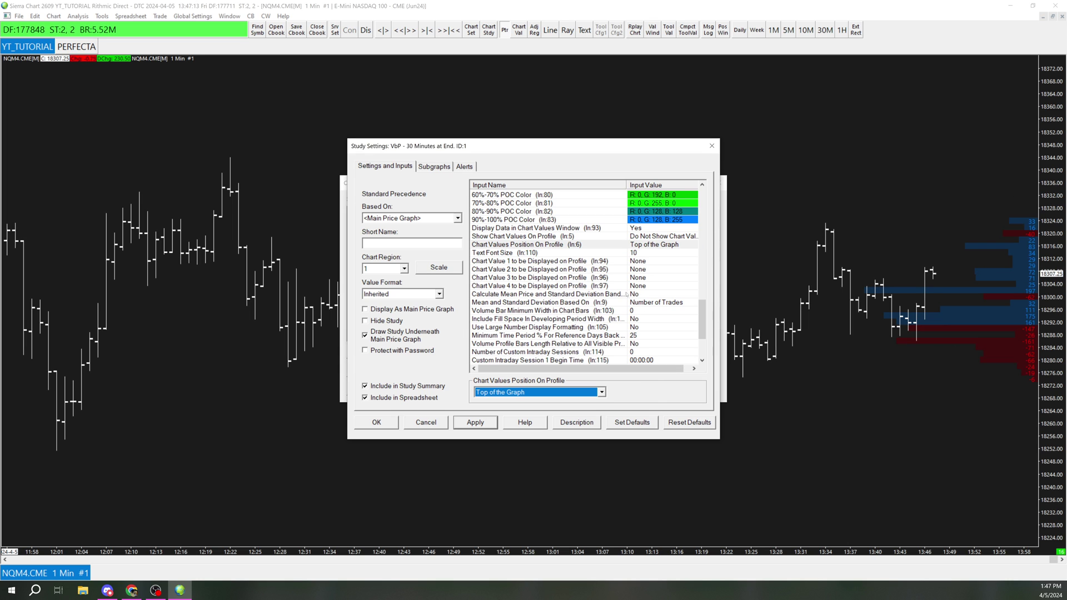
pyautogui.click(528, 392)
pyautogui.click(491, 408)
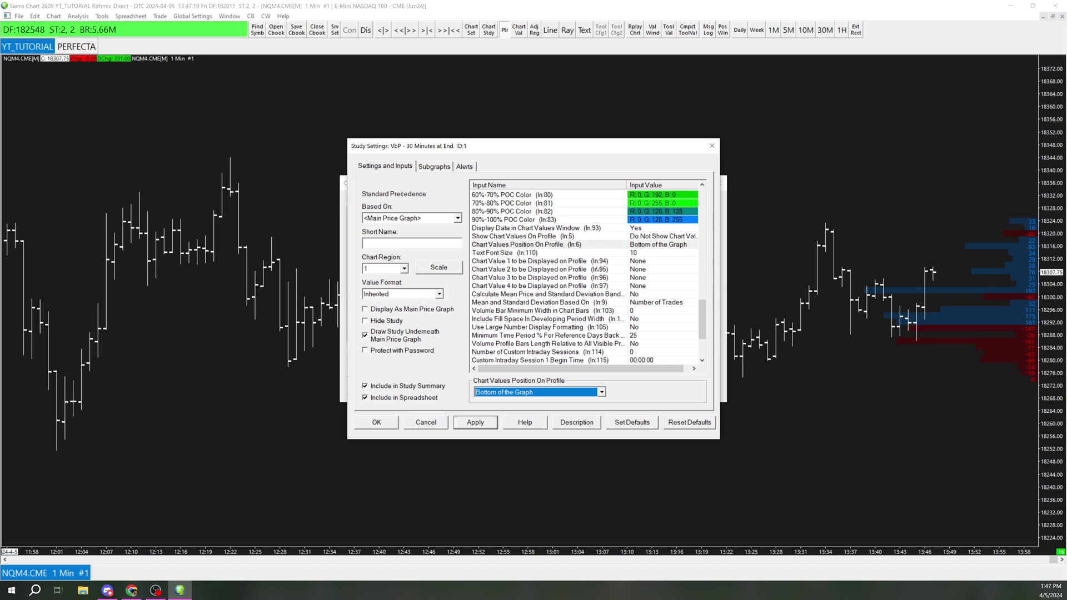
pyautogui.click(556, 261)
pyautogui.click(512, 393)
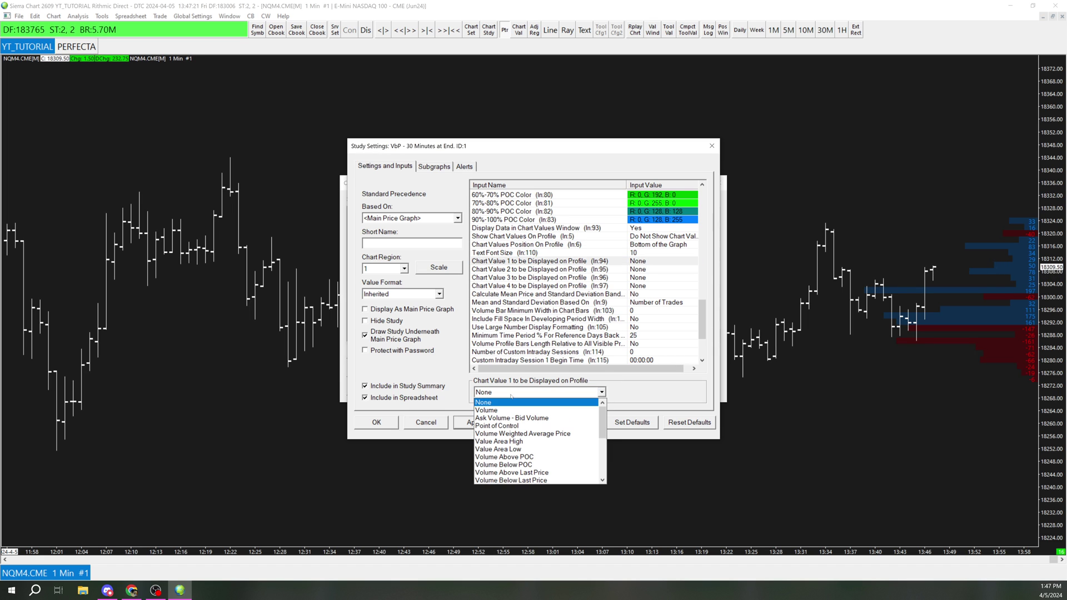
pyautogui.click(512, 418)
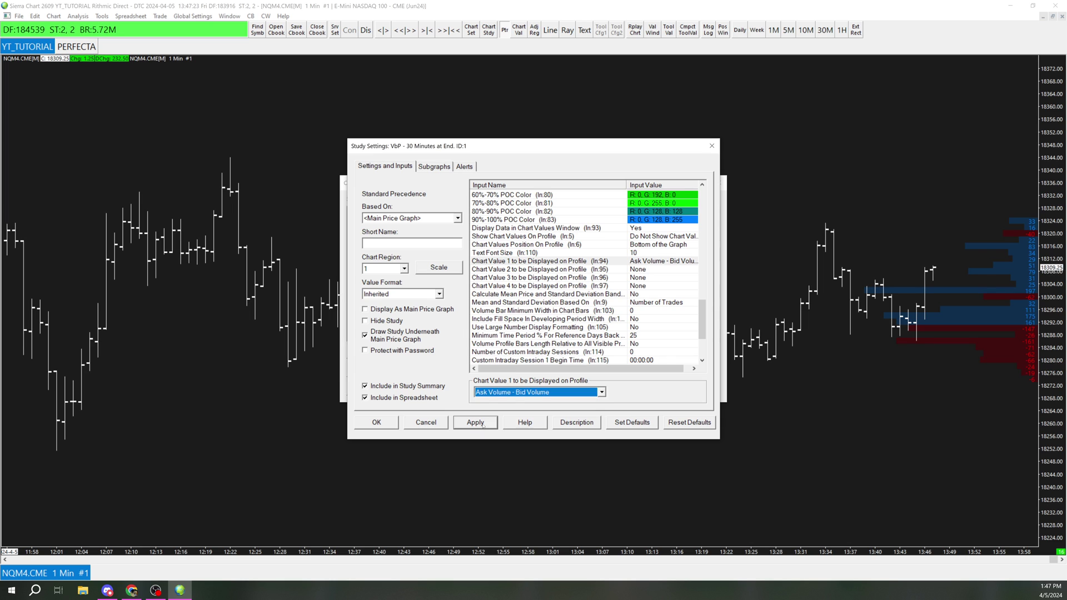
pyautogui.click(482, 424)
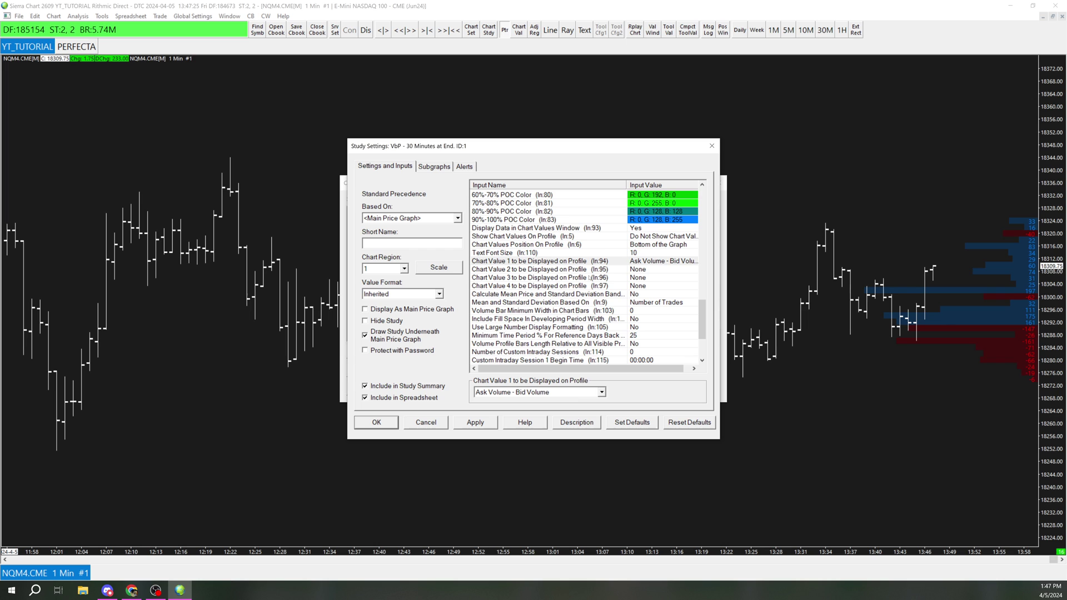
# - Set the chart values to show with labels and apply, adding the AV - BV total
pyautogui.click(522, 237)
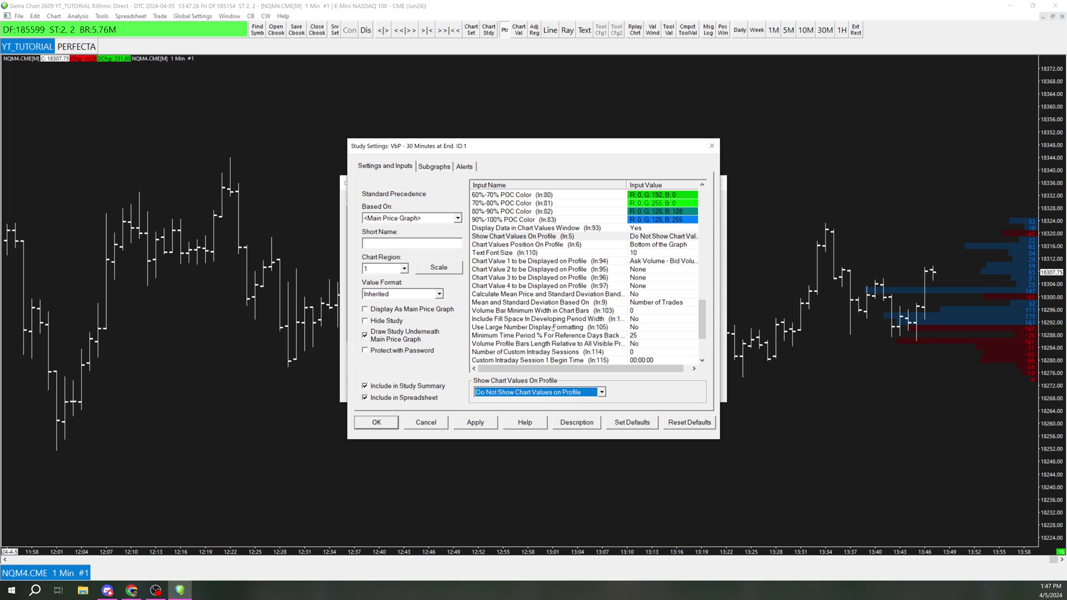
pyautogui.click(522, 391)
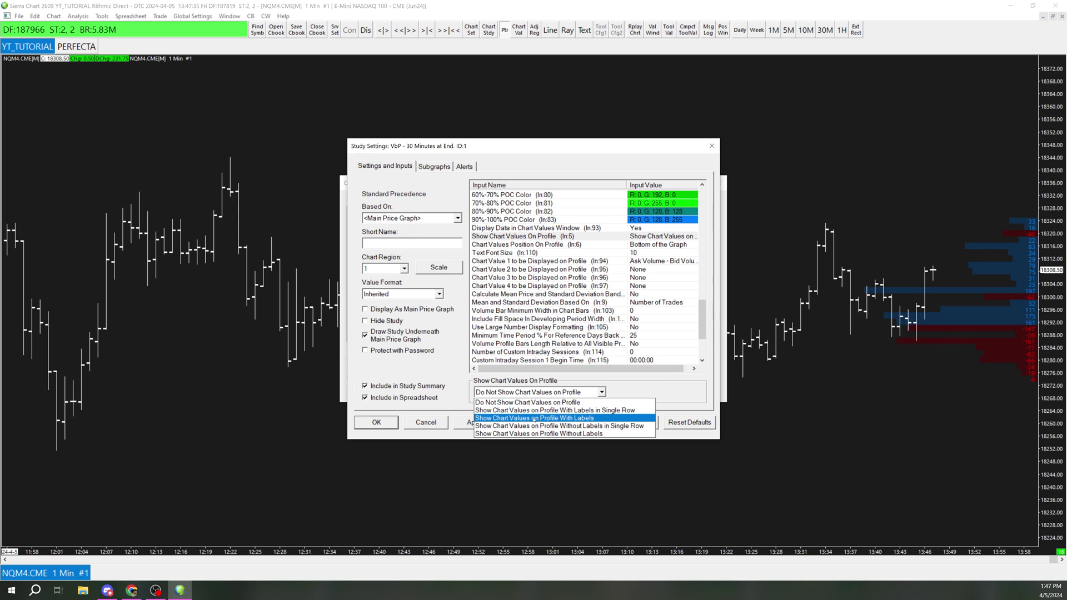
pyautogui.click(534, 418)
pyautogui.click(470, 426)
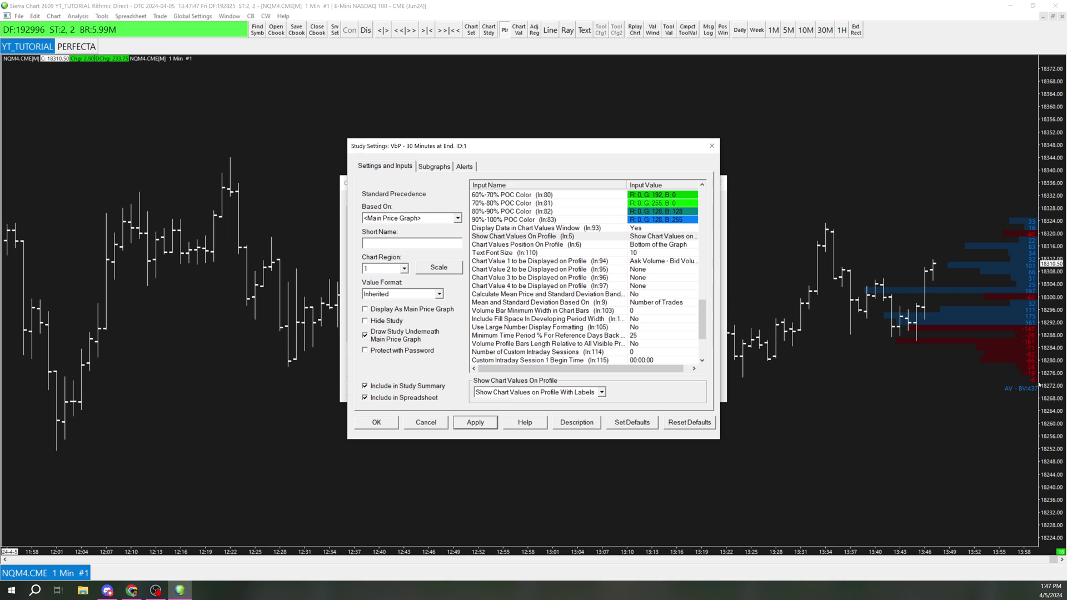
# - Lower Maximum Volume Bar Width Percentage from 70 to 10 and apply
pyautogui.scroll(-1, 945, 322)
pyautogui.scroll(2, 917, 289)
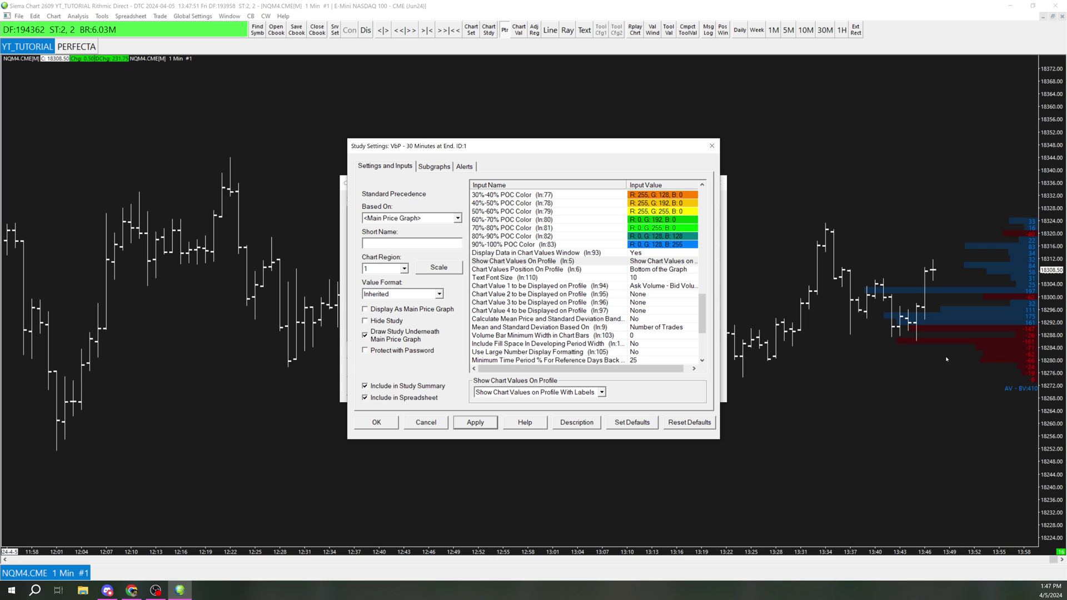
pyautogui.scroll(6, 655, 308)
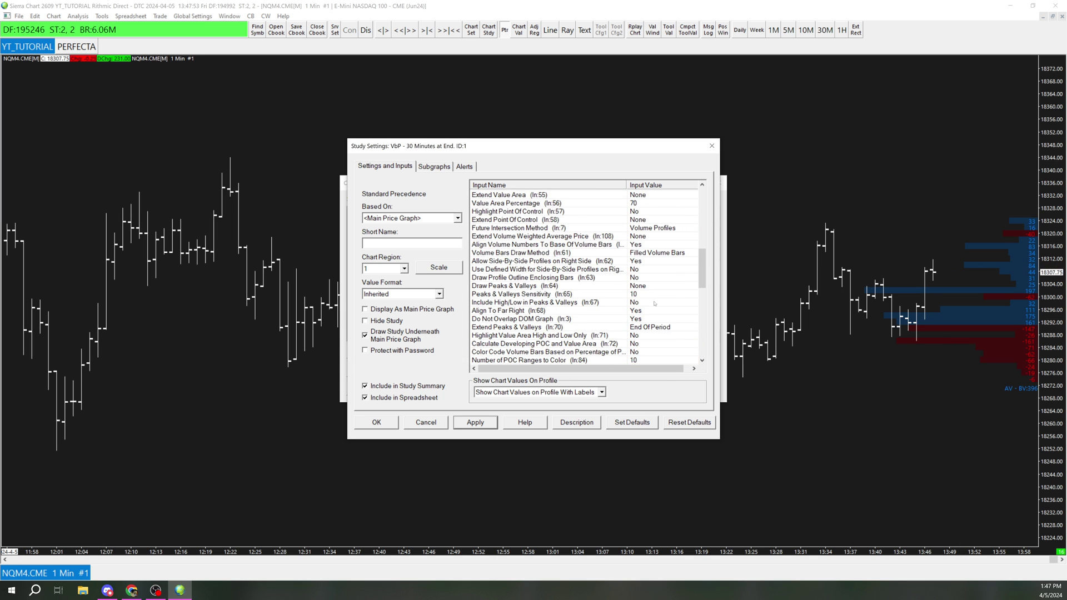
pyautogui.scroll(7, 654, 308)
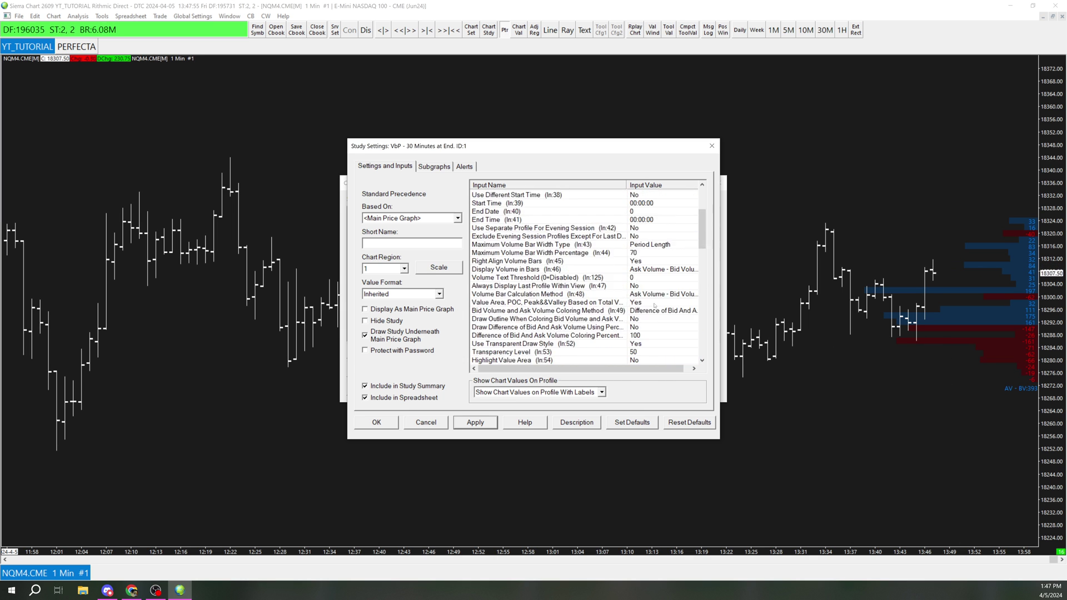
pyautogui.scroll(1, 634, 301)
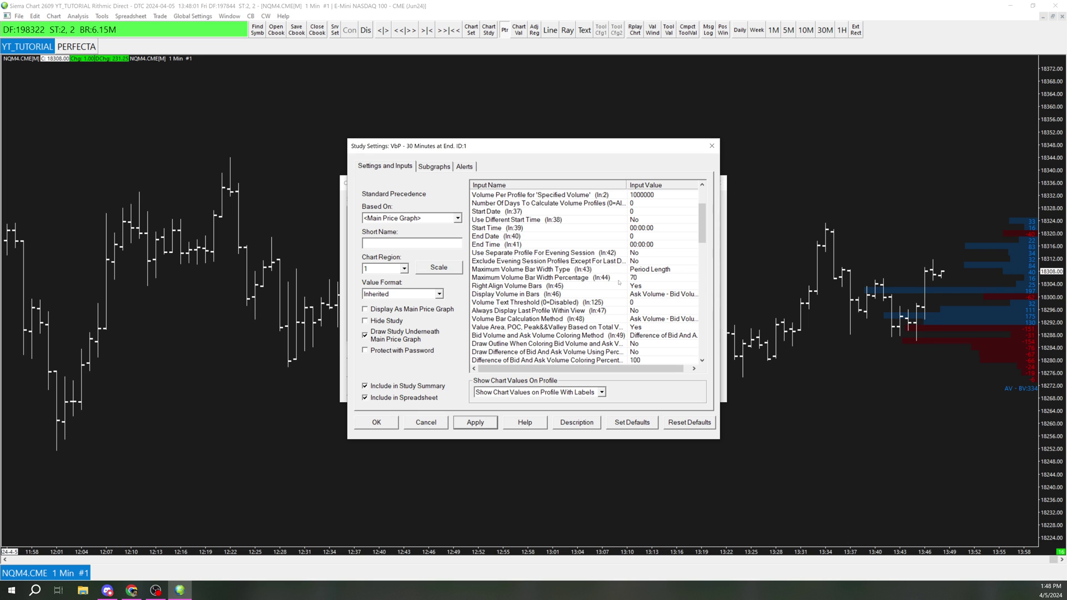
pyautogui.click(647, 279)
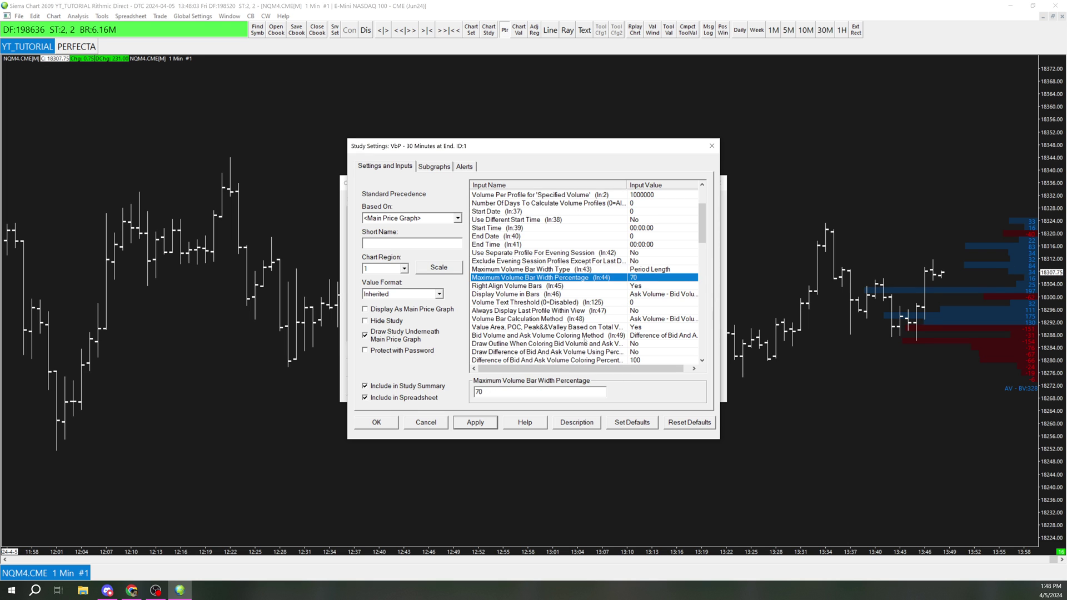
pyautogui.doubleClick(522, 393)
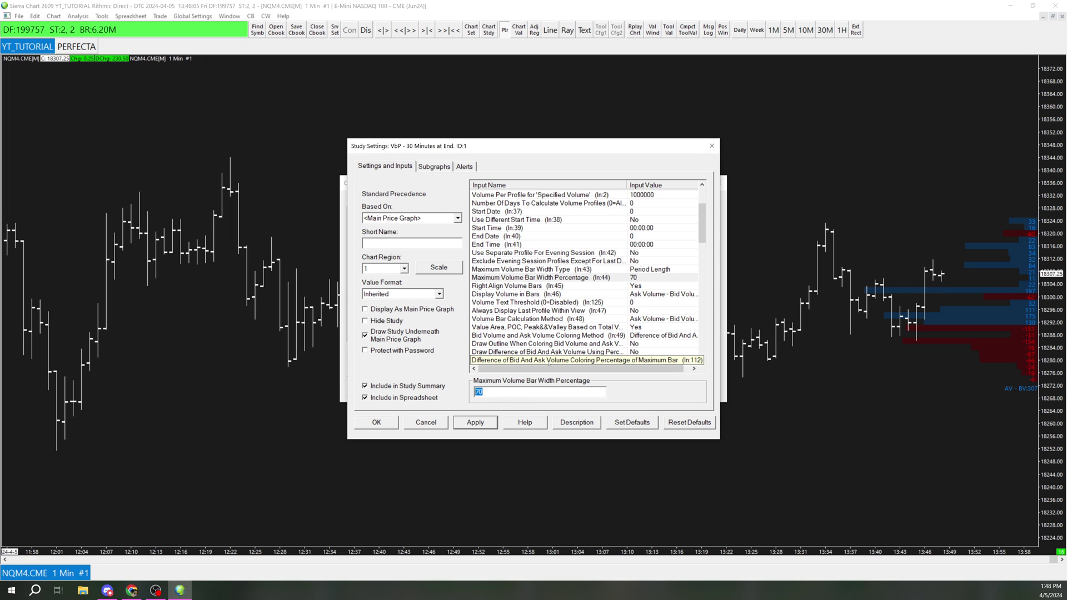
pyautogui.write('10')
pyautogui.click(482, 424)
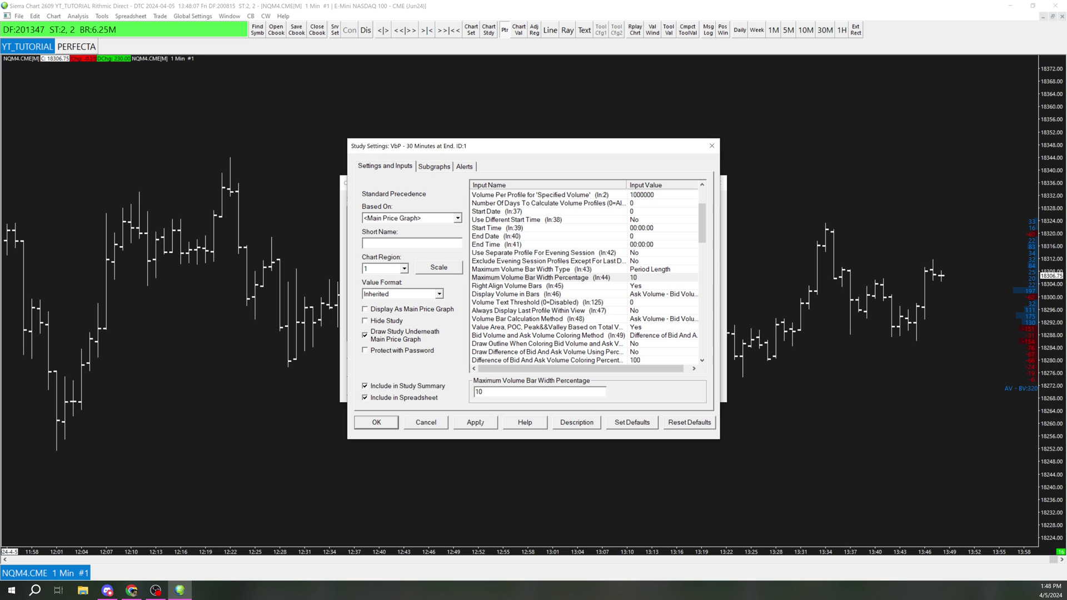
# - Change the maximum bar width percentage to 15 and apply
pyautogui.moveTo(479, 392); pyautogui.dragTo(485, 392)
pyautogui.write('5')
pyautogui.click(476, 423)
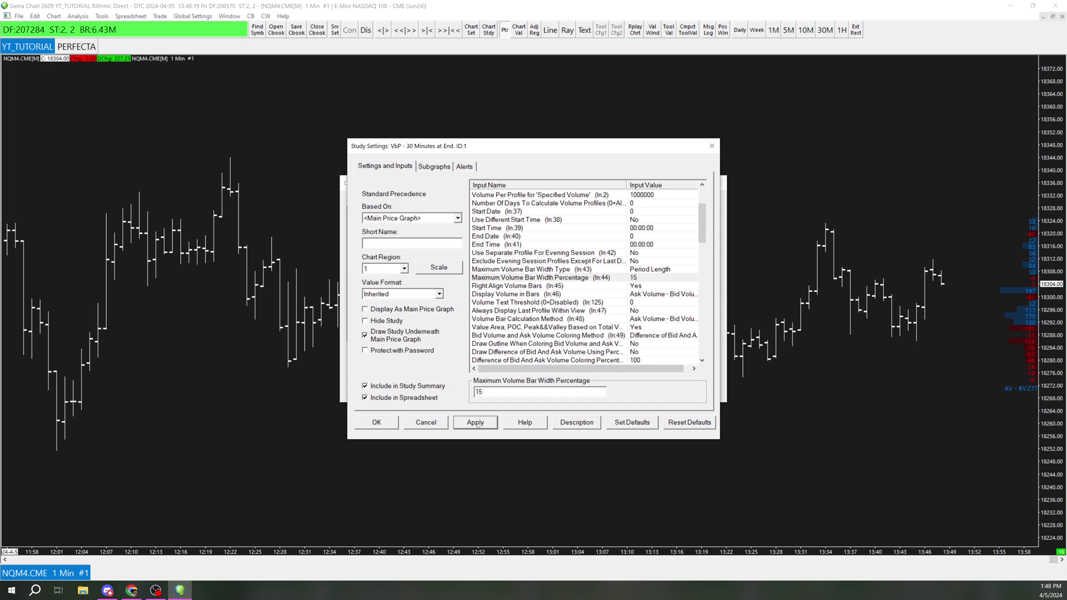
# - Check the 30-minute fixed time period, then try Ticks Per Volume Bar 2 and apply it
pyautogui.scroll(3, 610, 319)
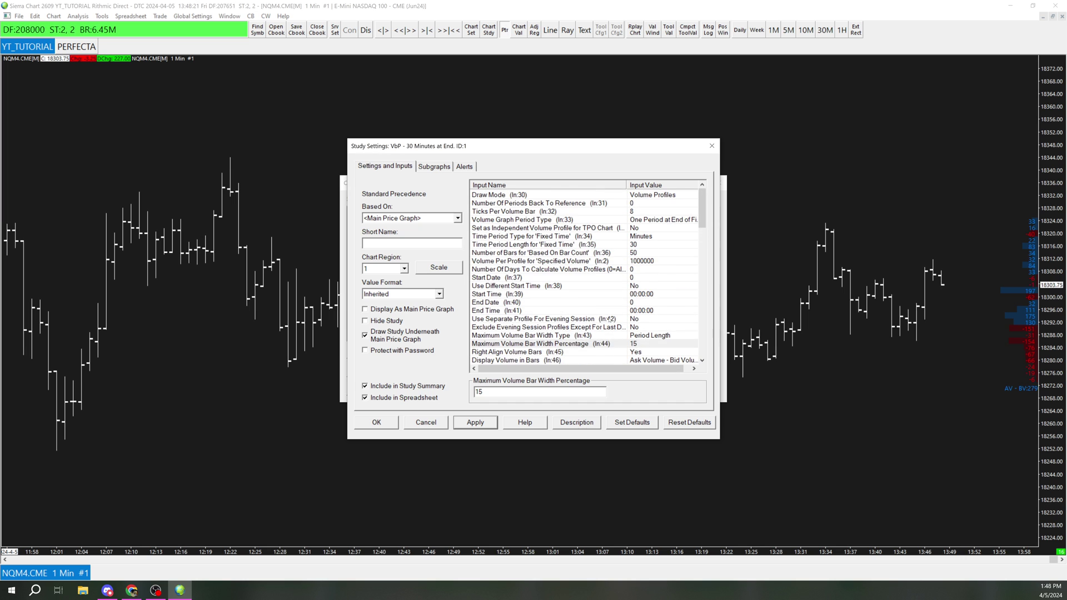
pyautogui.click(649, 245)
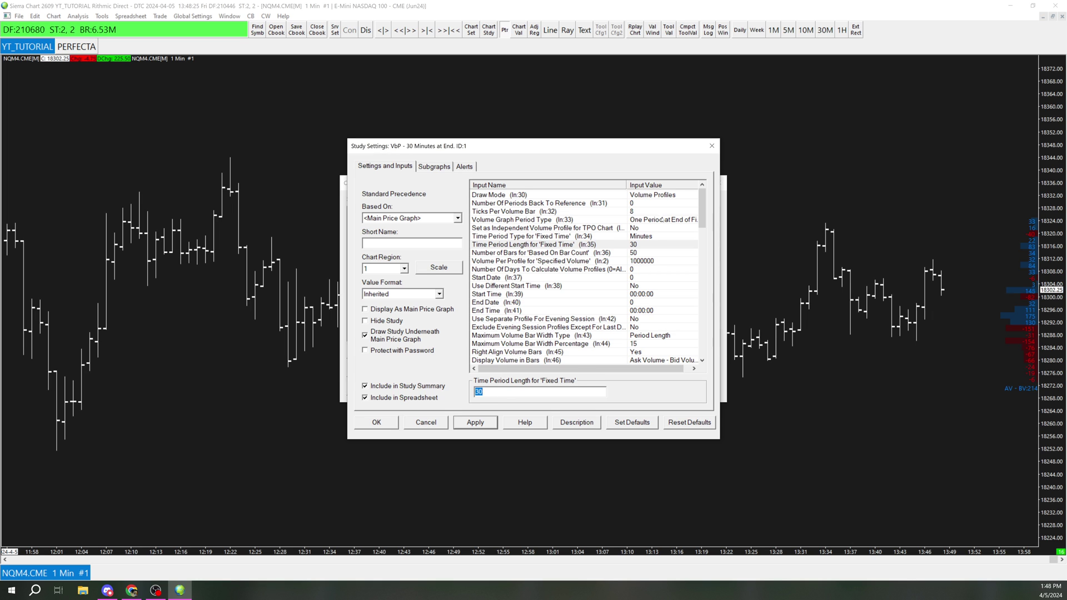
pyautogui.click(556, 220)
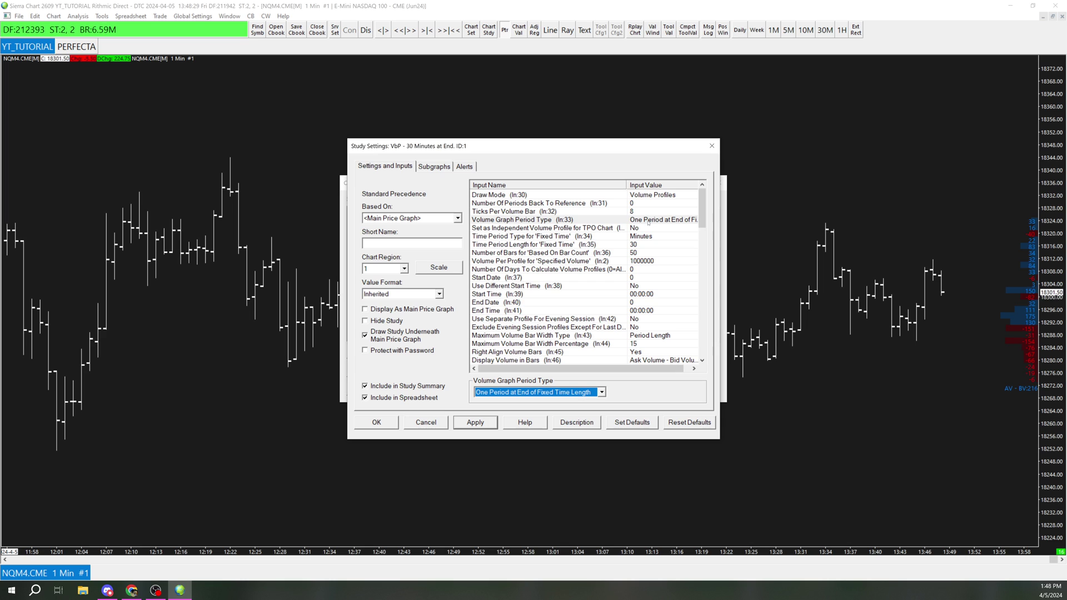
pyautogui.click(633, 211)
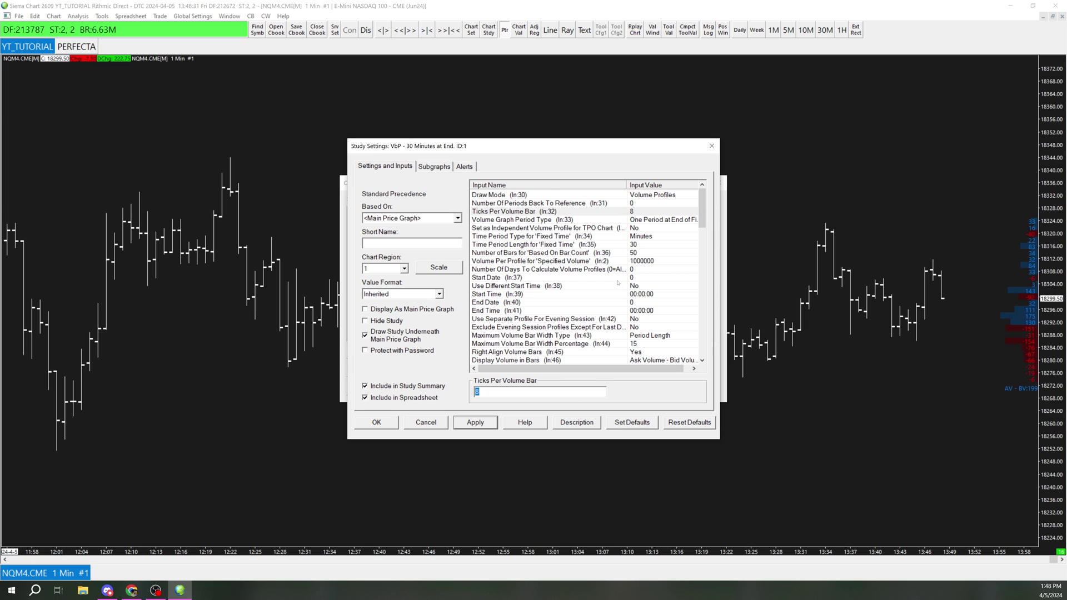
pyautogui.write('2')
pyautogui.click(486, 420)
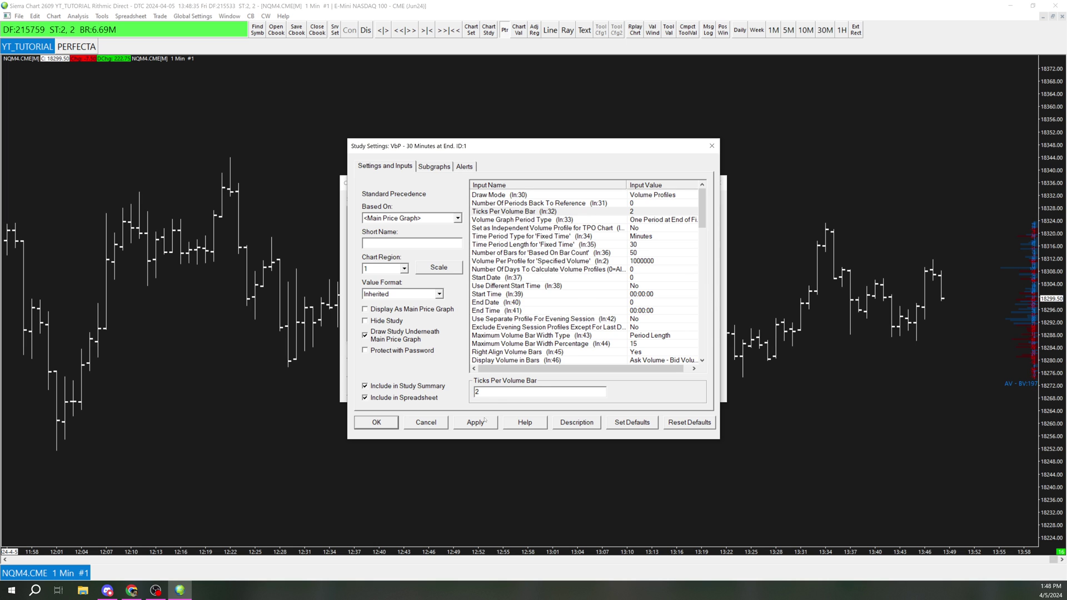
# - Restore Ticks Per Volume Bar to 8, confirm the study settings, and apply the studies to the chart
pyautogui.write('8')
pyautogui.click(475, 423)
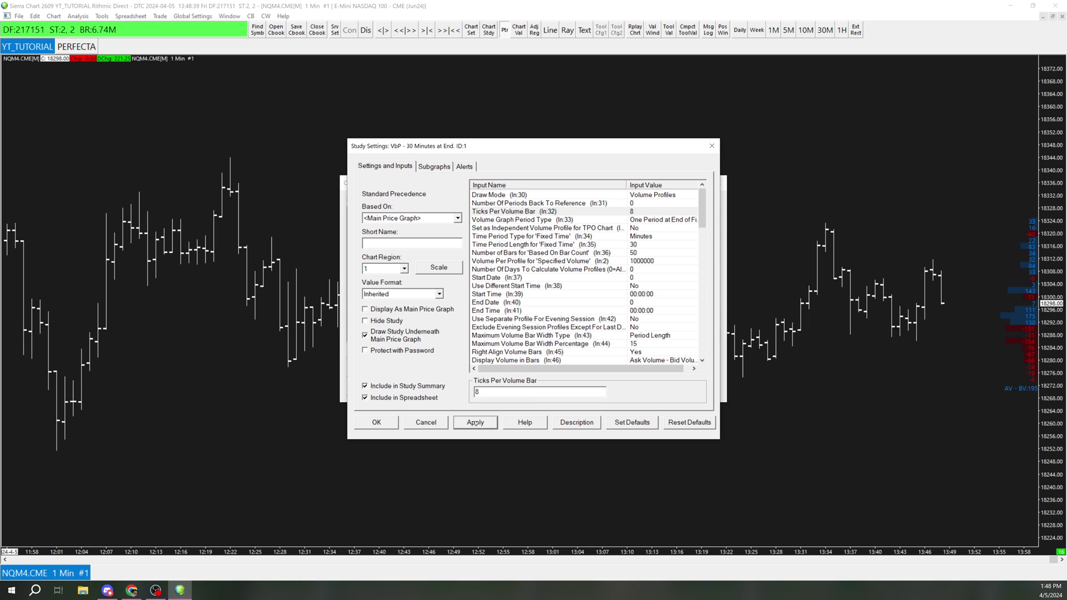
pyautogui.click(376, 422)
pyautogui.click(462, 389)
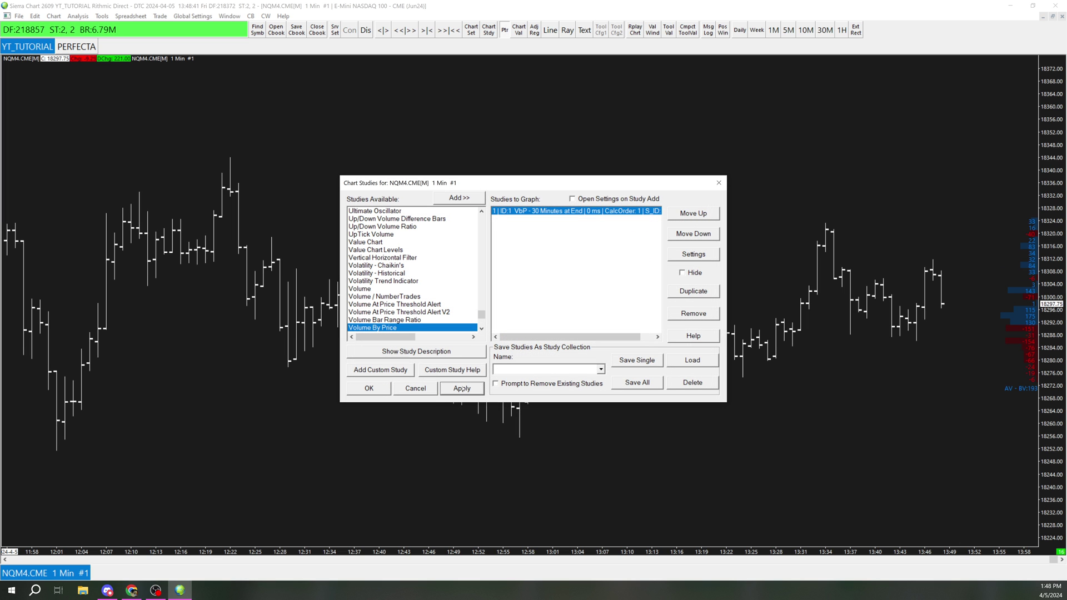